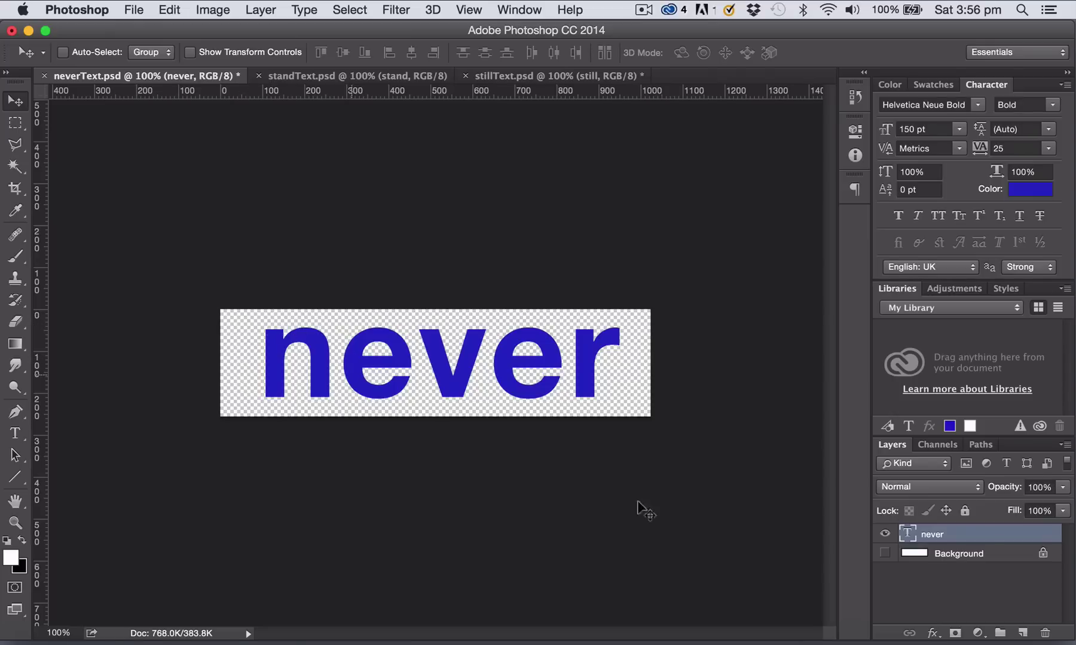
Step: Export the blue 'never' text via Save for Web as transparent PNG-24 neverText.png in exercise files
left_click(883, 553)
left_click(883, 553)
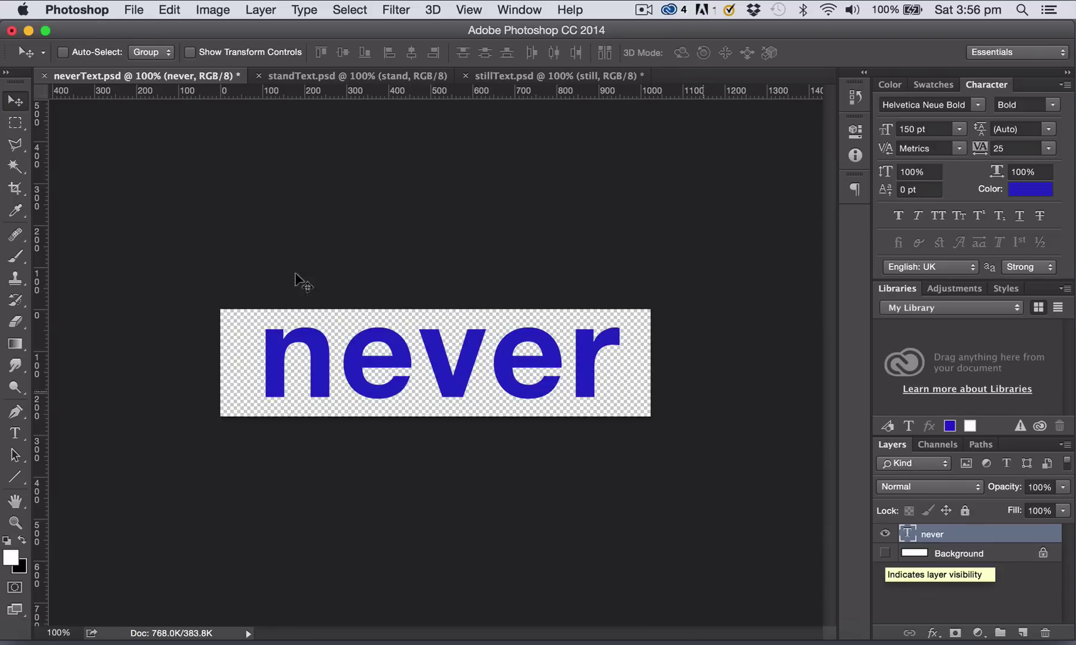
left_click(135, 10)
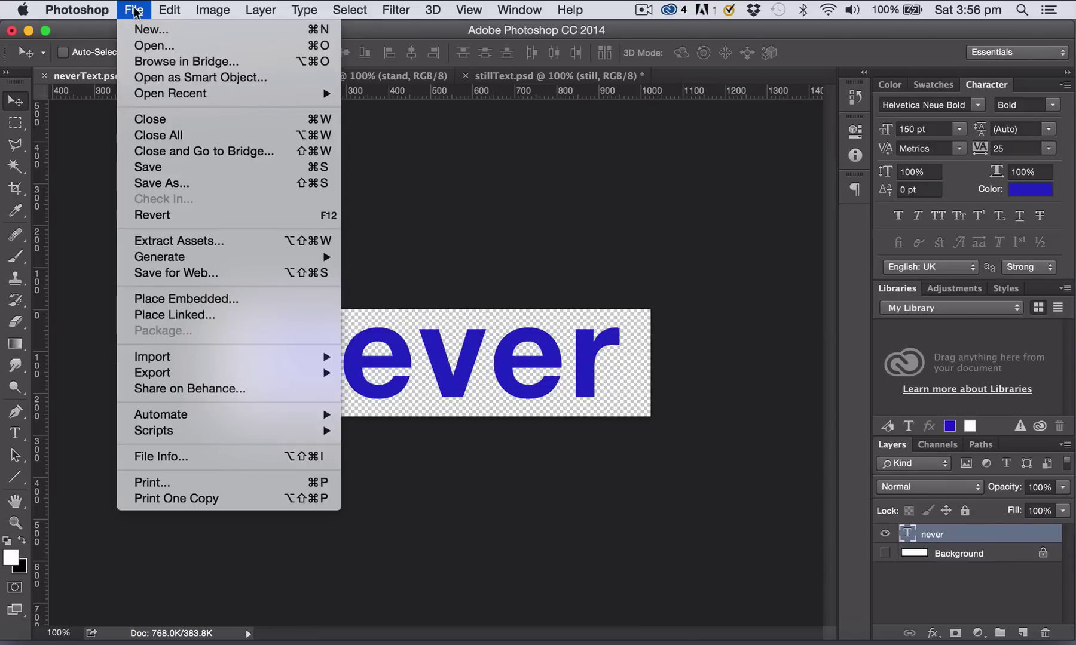
left_click(174, 273)
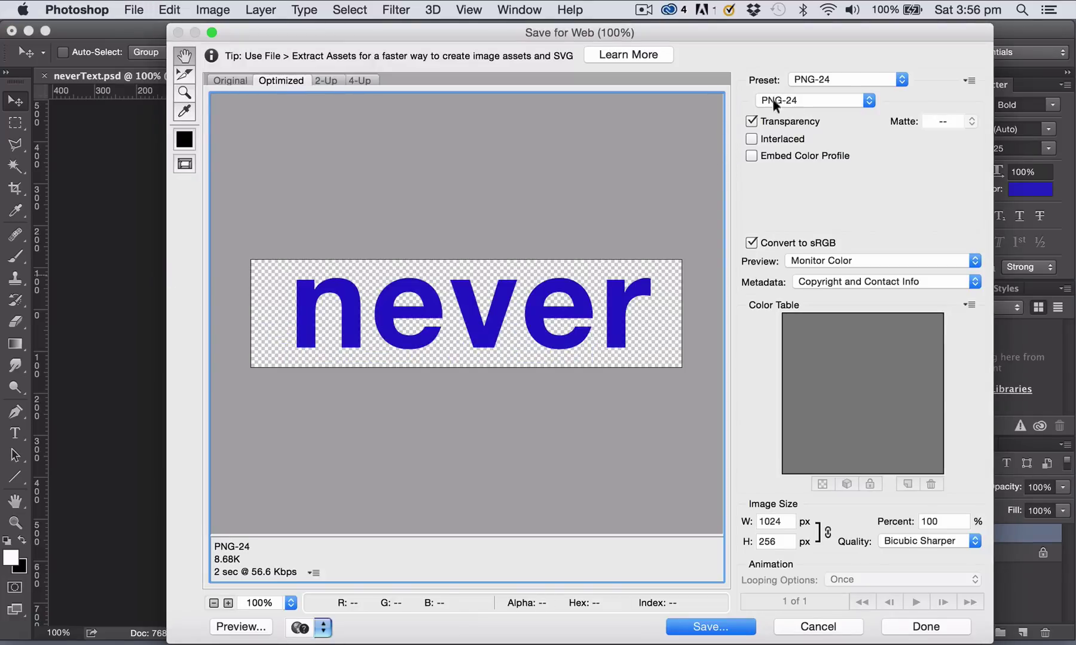
left_click(802, 101)
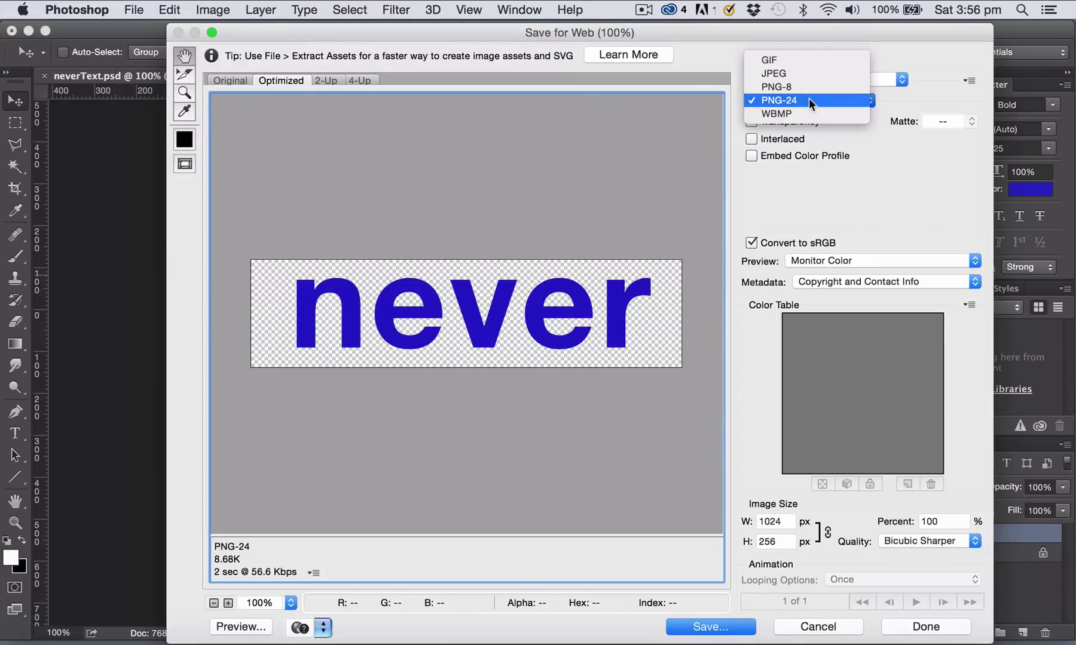
left_click(809, 99)
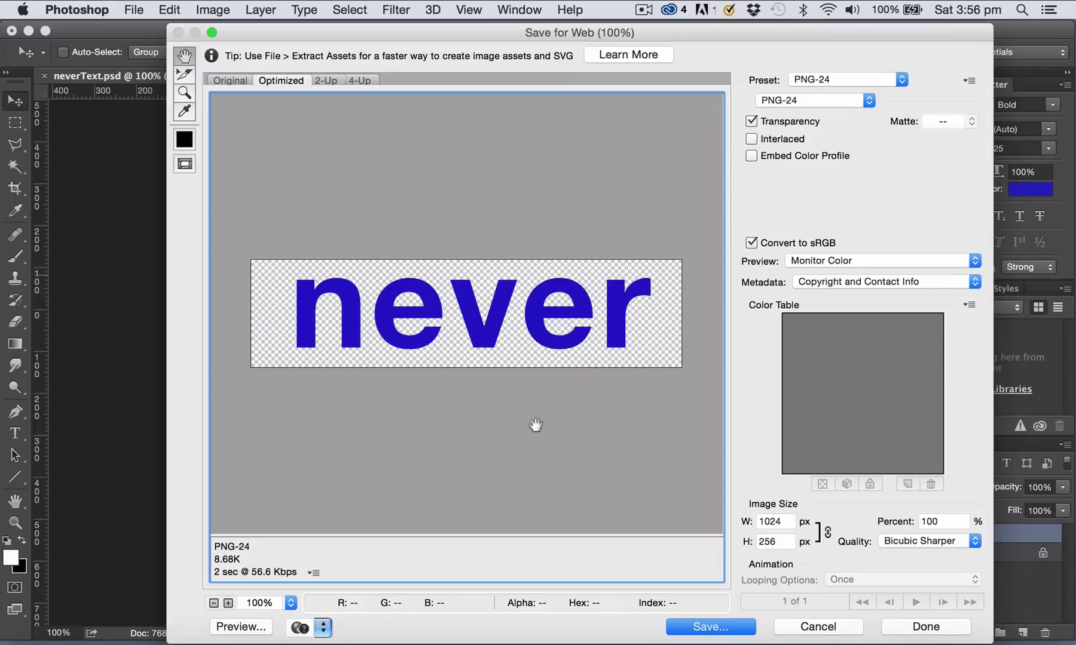
left_click(707, 627)
left_click(704, 626)
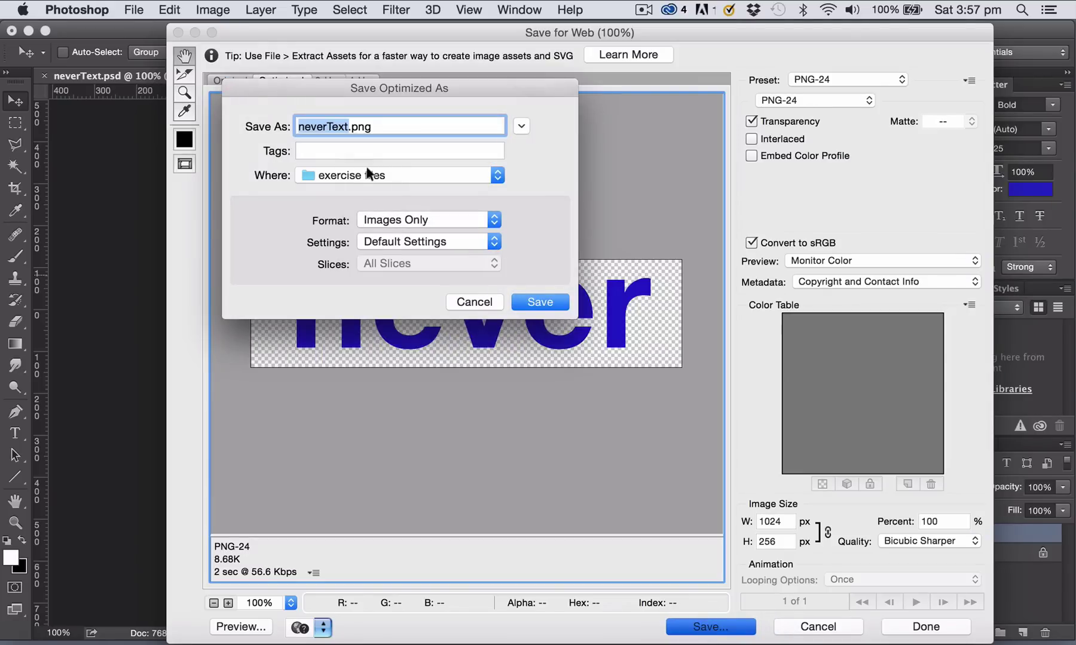
left_click(540, 299)
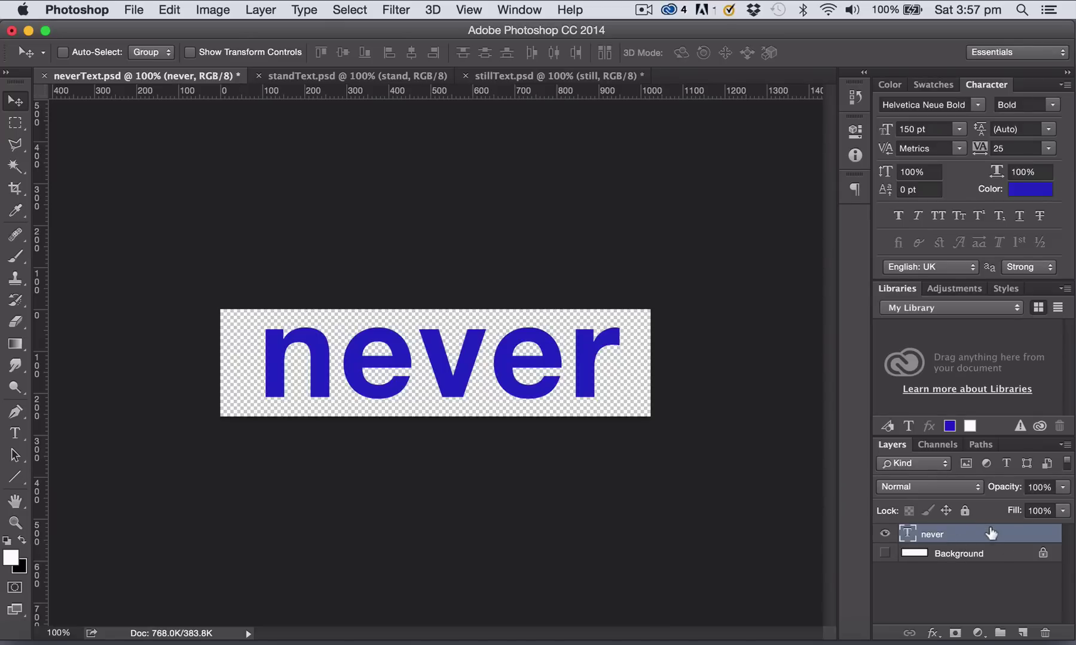
Step: Duplicate the never text layer, rasterize the copy, and move it below the original
left_click_drag(995, 536, 1019, 628)
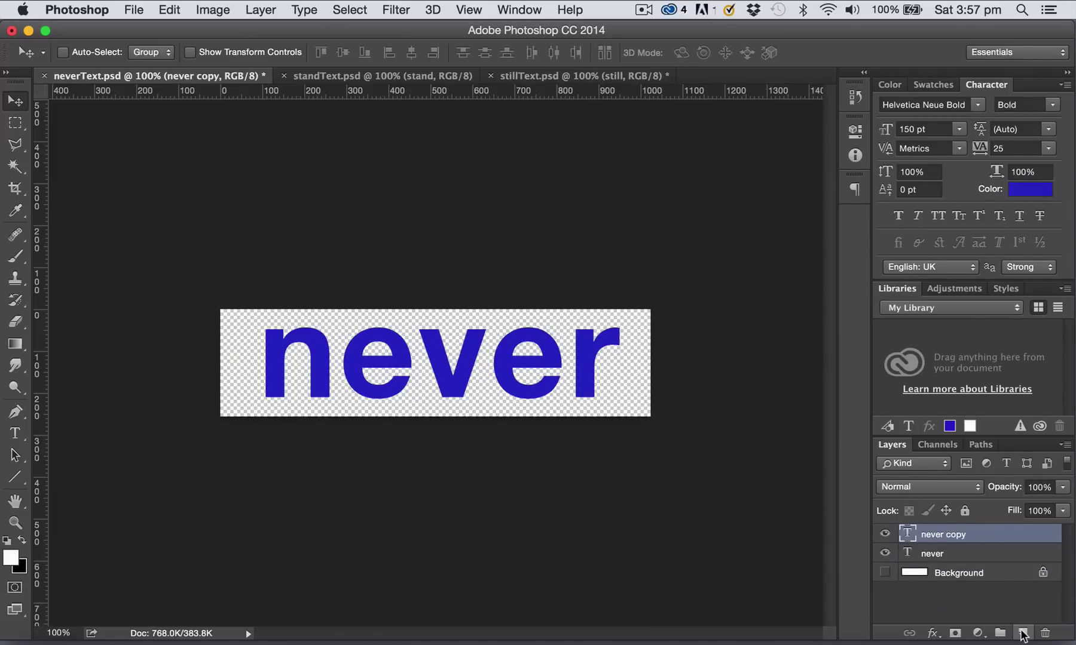
right_click(972, 535)
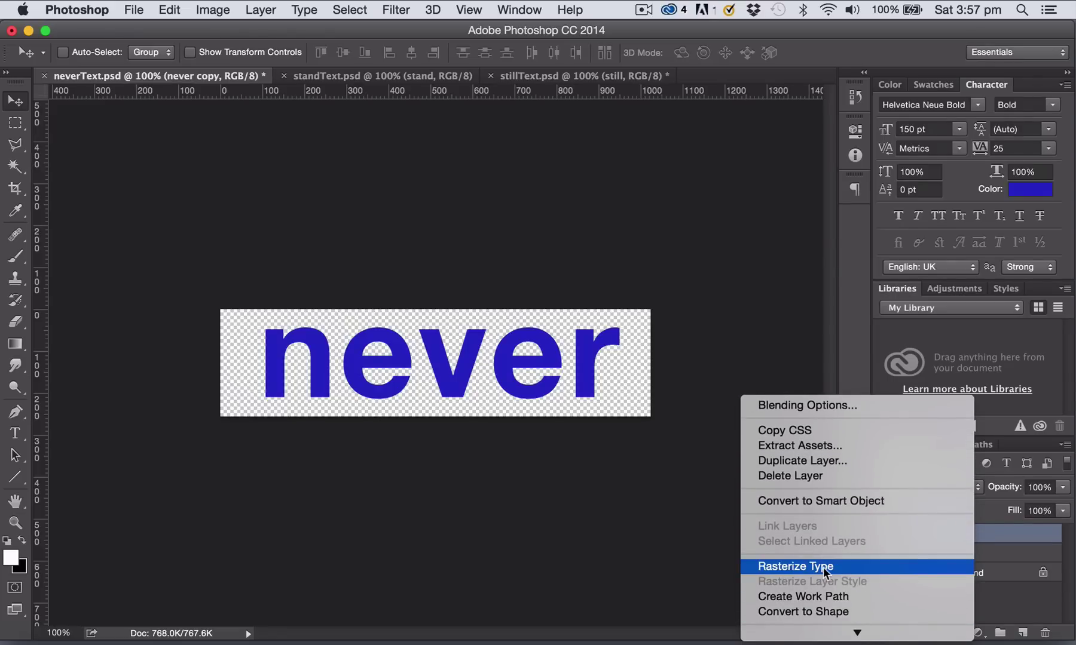
left_click(824, 567)
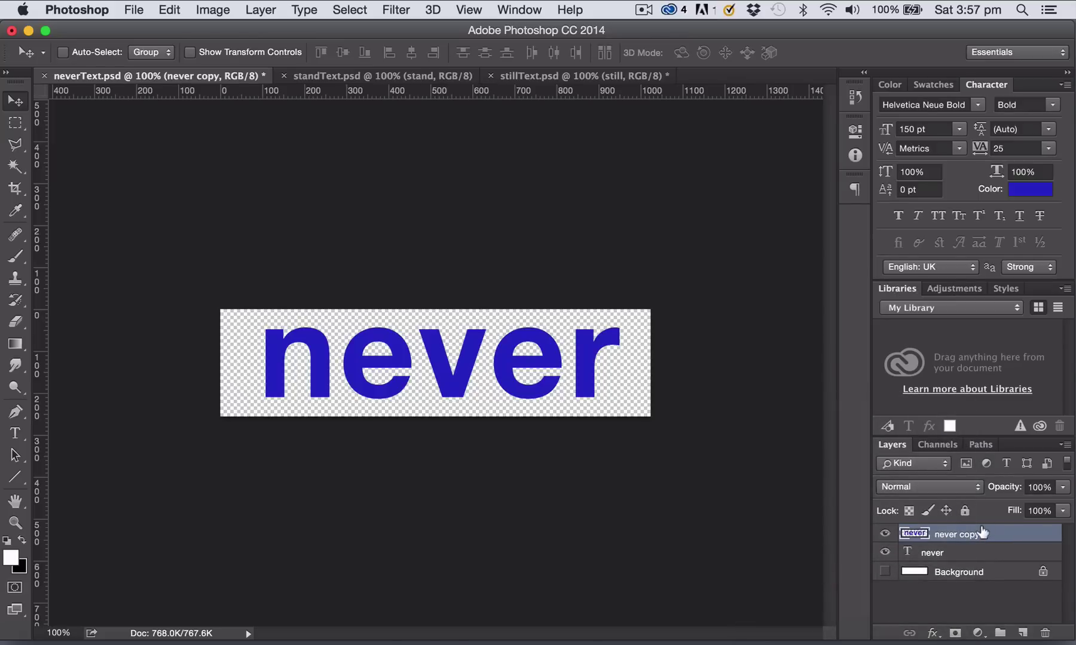
left_click_drag(982, 533, 980, 558)
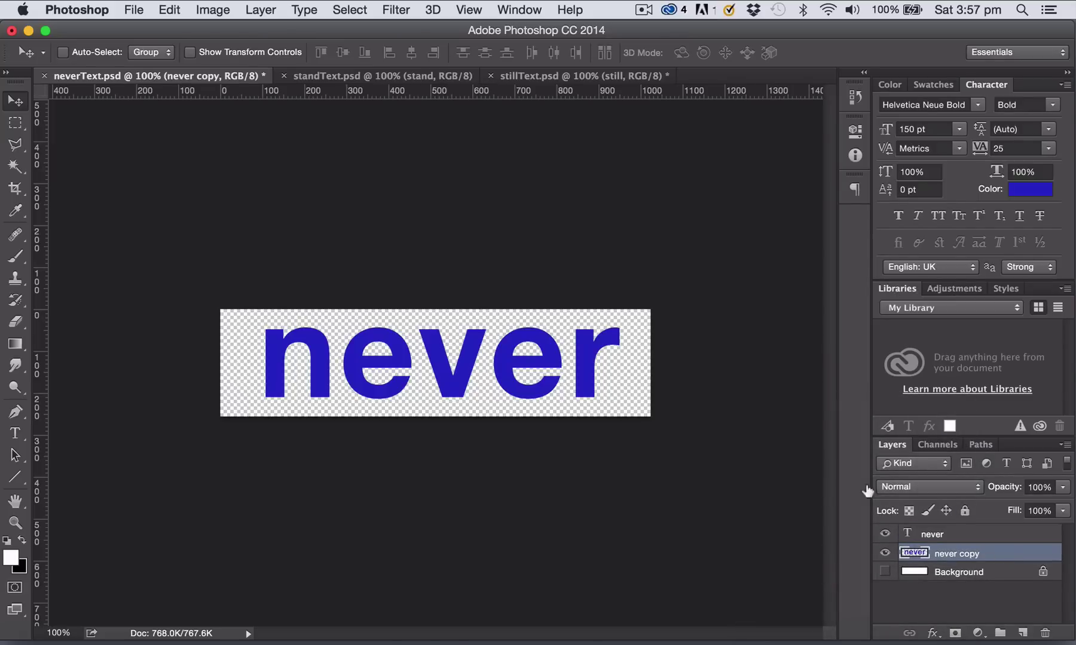
Step: Apply a Motion Blur of 165 pixels at a 17° angle to the never copy layer
left_click(395, 10)
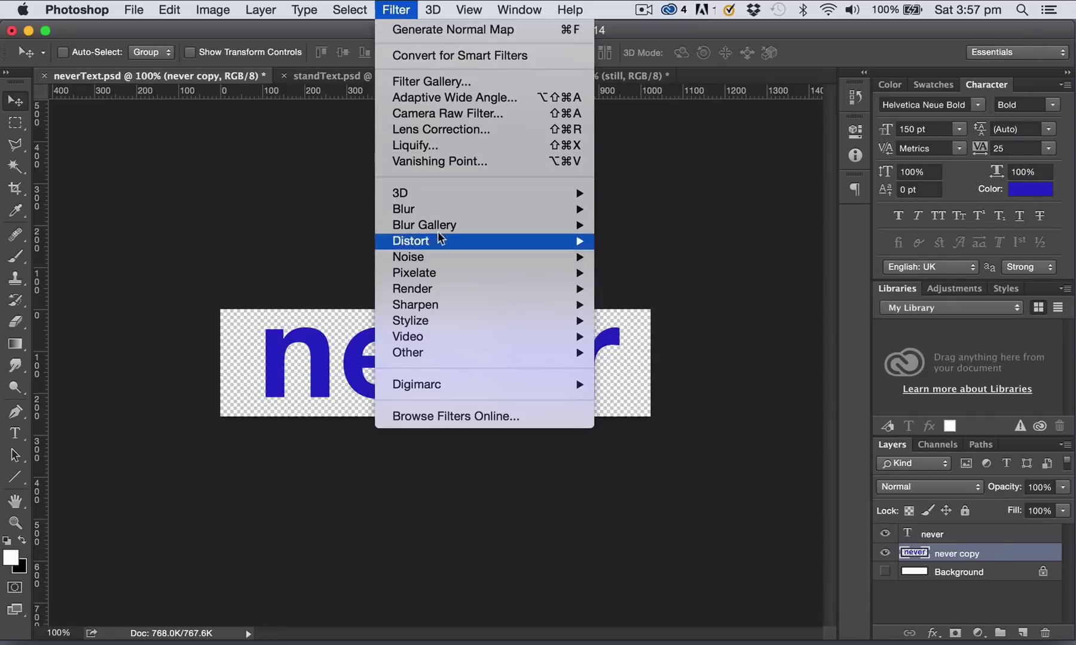
mouse_move(577, 215)
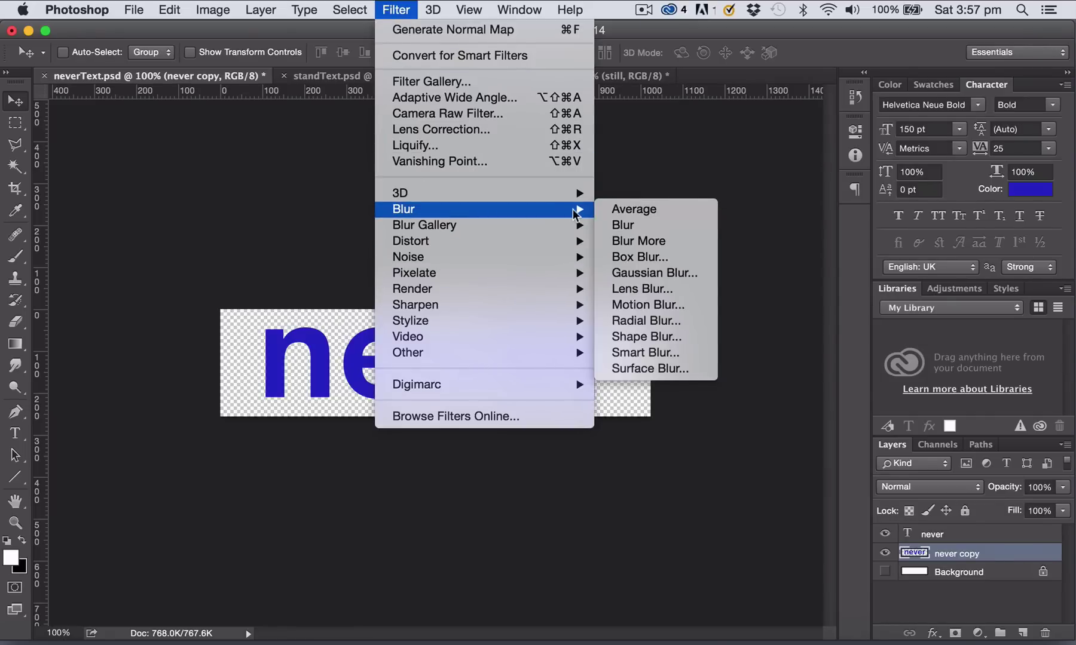
left_click(666, 306)
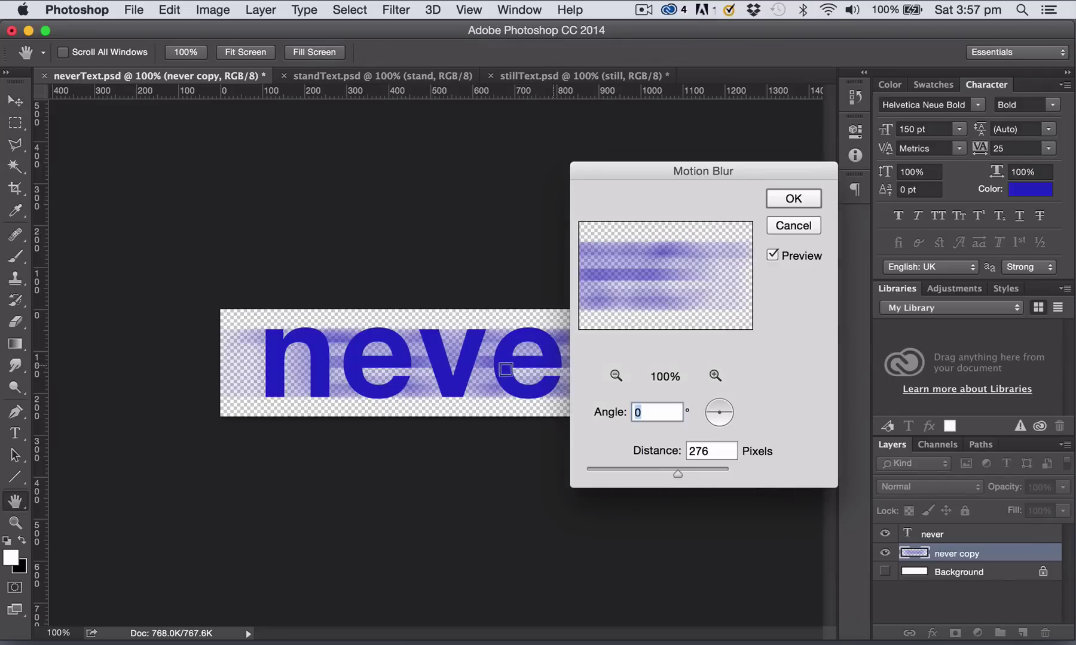
left_click_drag(662, 170, 771, 173)
left_click_drag(787, 475, 760, 473)
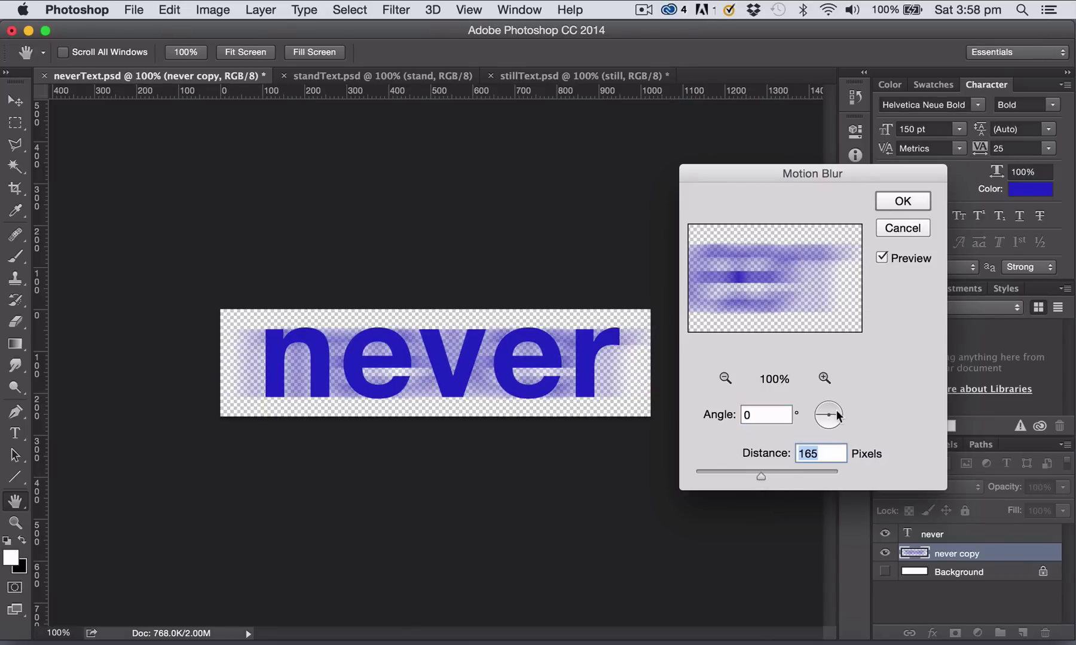
left_click_drag(840, 418, 840, 416)
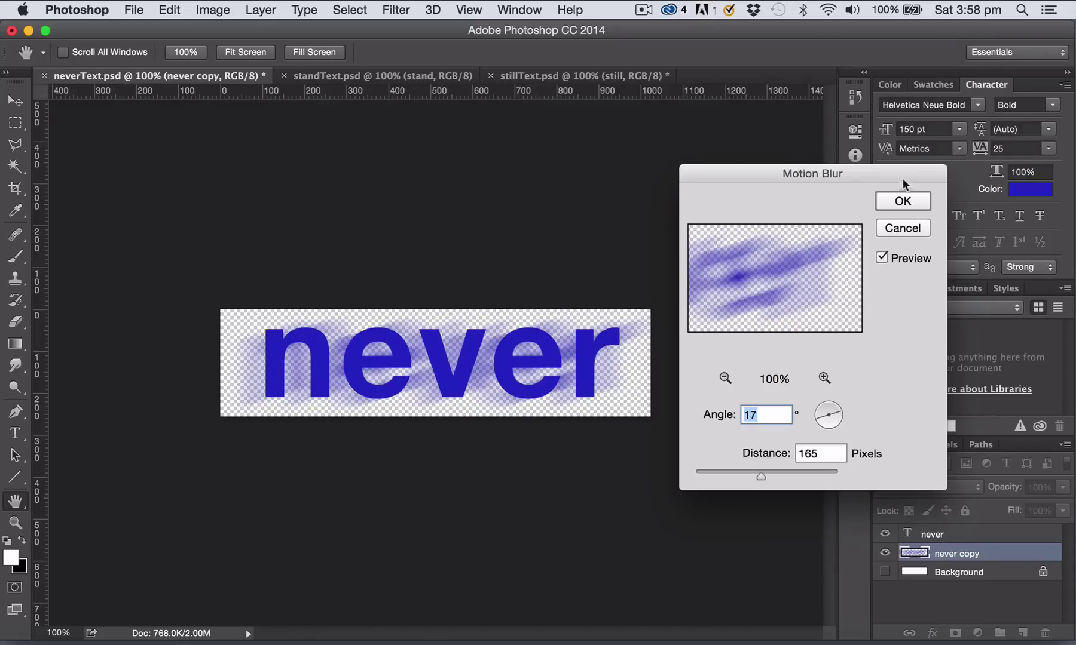
left_click(903, 202)
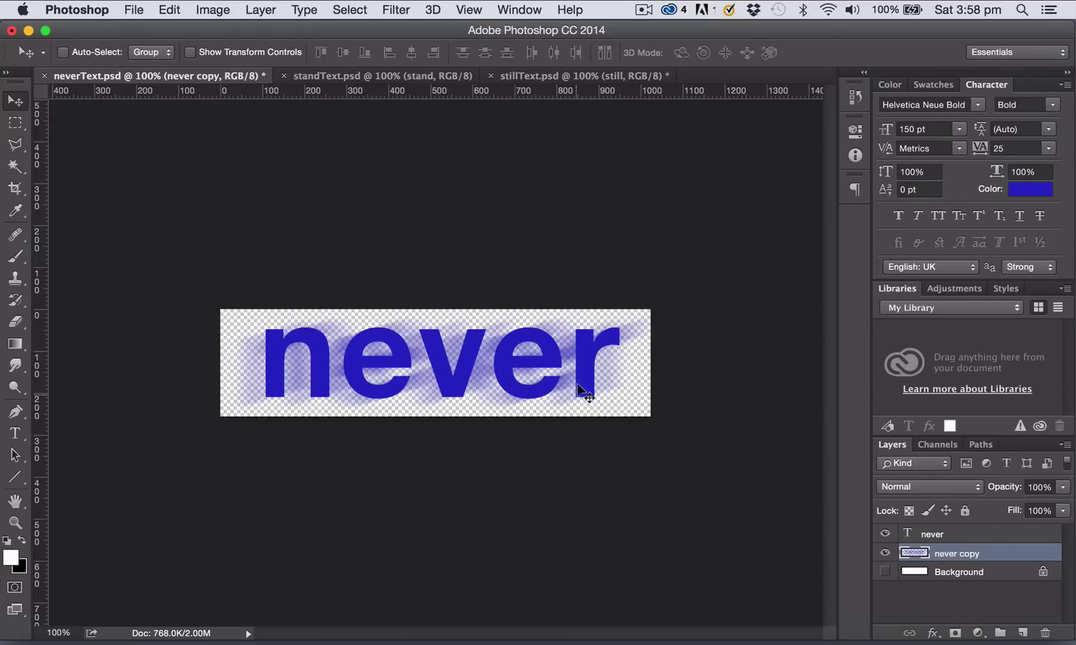
Step: Save the blurred image for web as neverTextBlur.png in the exercise files folder
left_click(135, 10)
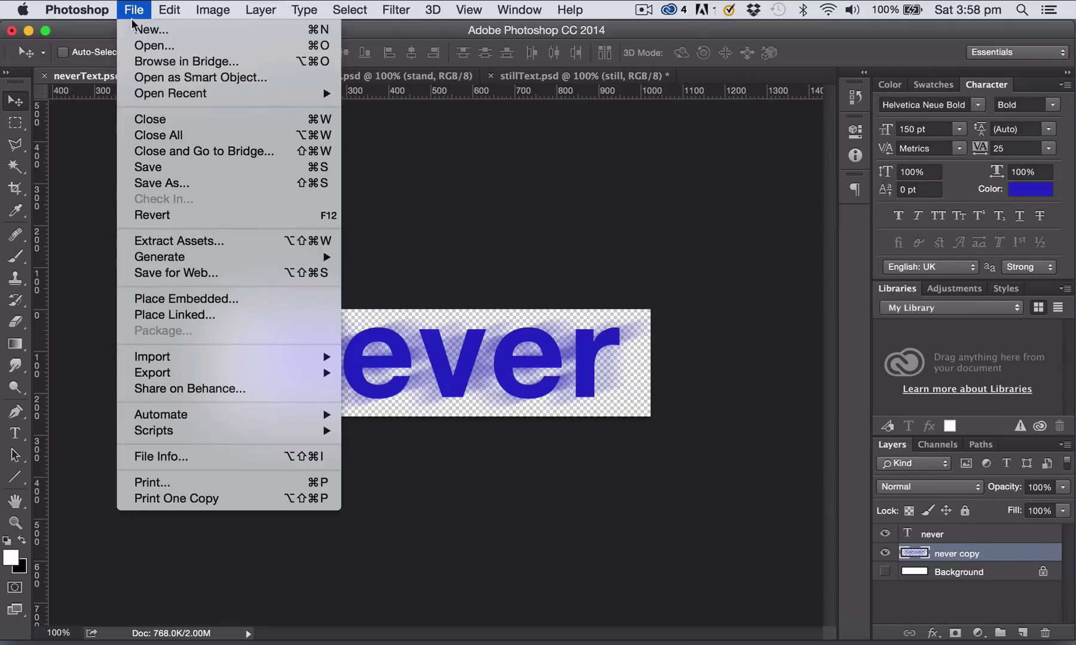
left_click(154, 275)
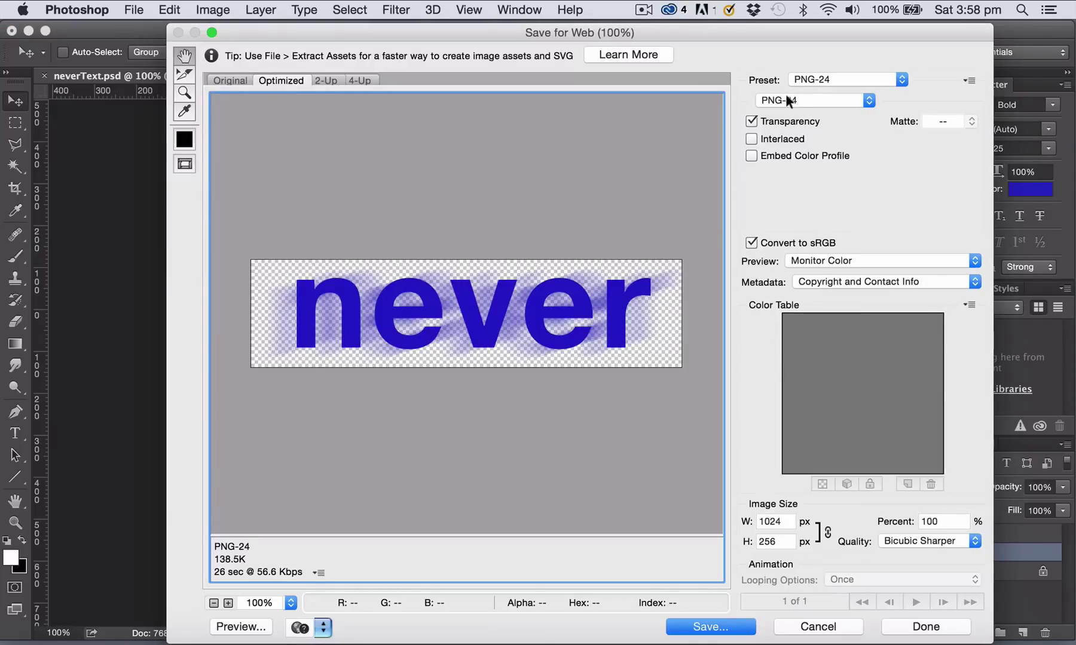
left_click(711, 627)
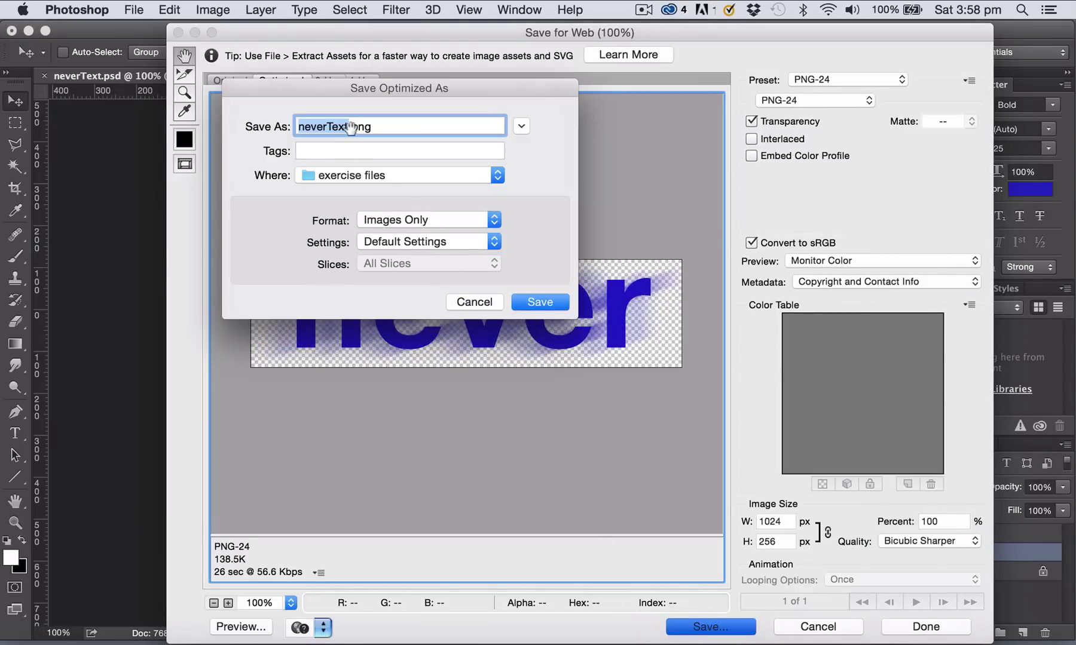
left_click(344, 124)
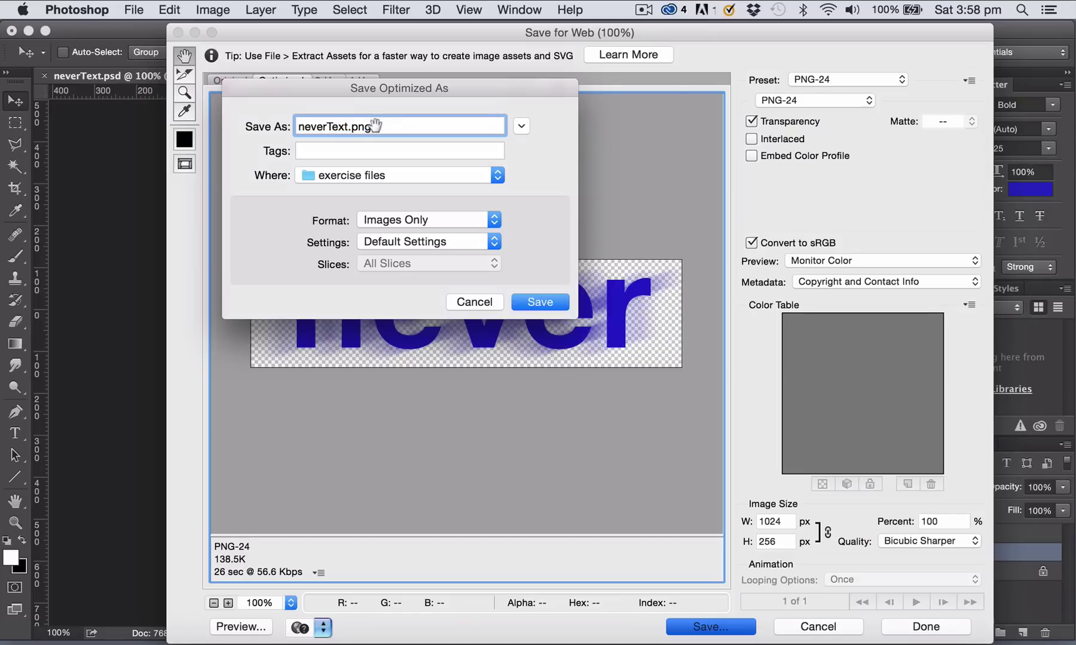
type("Blur")
left_click(542, 301)
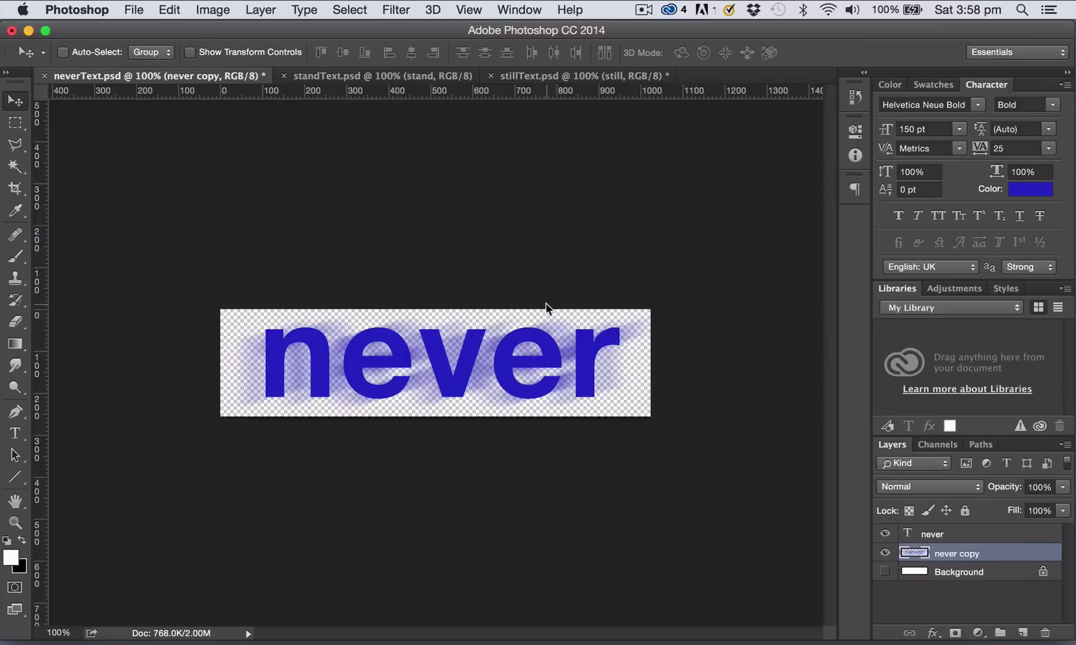
Step: Export the standText document as standText.png via Save for Web, then switch to stillText.psd
left_click(335, 76)
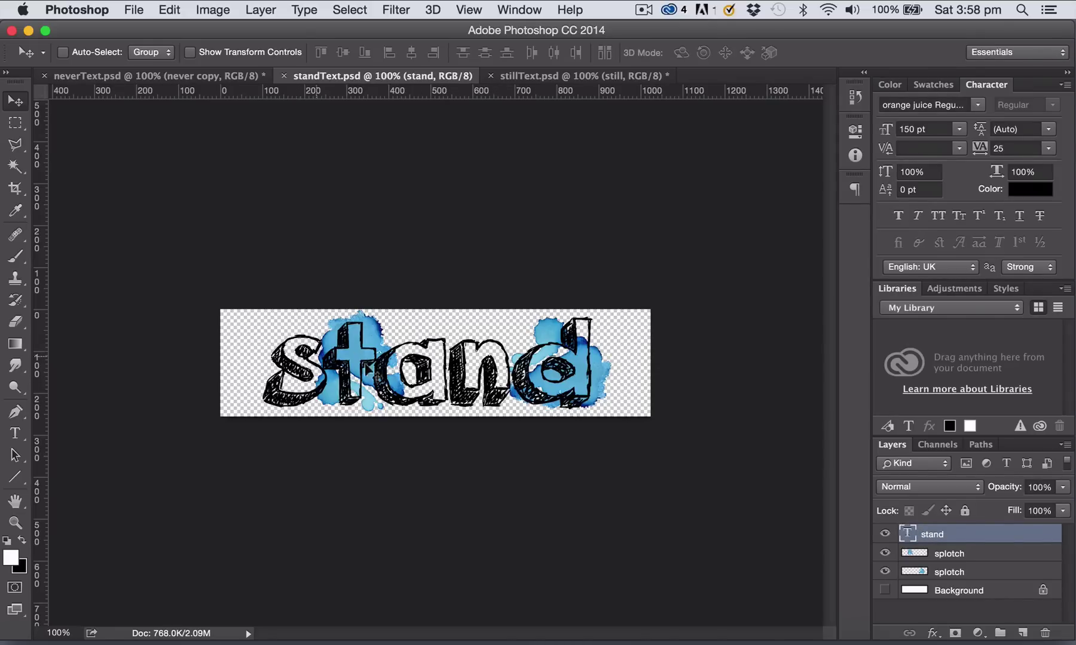
left_click(884, 553)
left_click(885, 553)
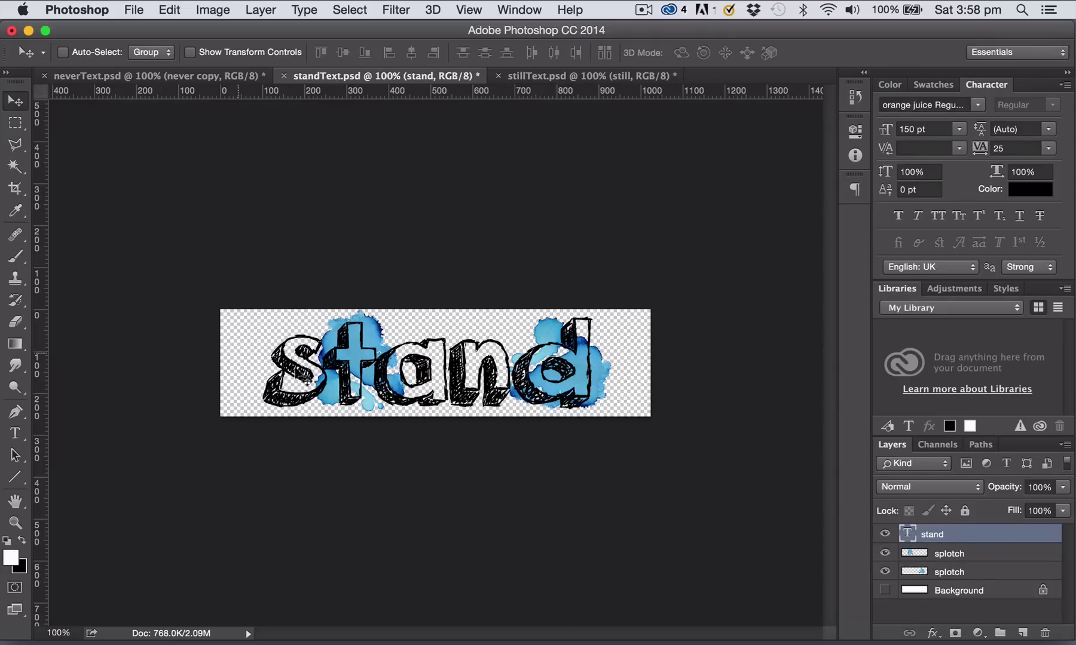
left_click(133, 10)
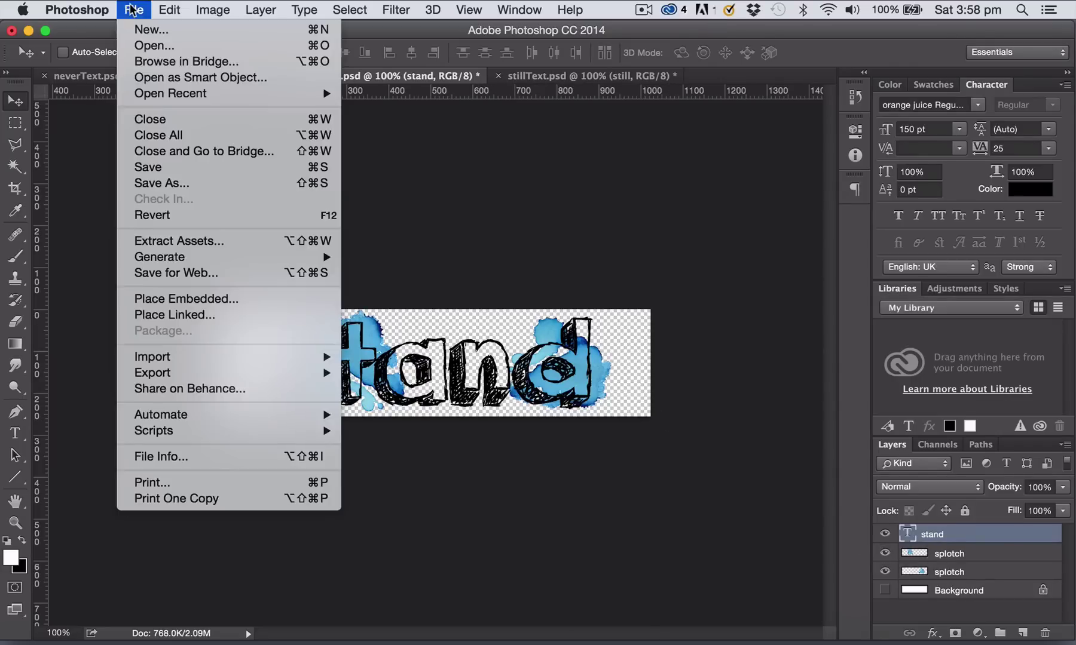
left_click(177, 273)
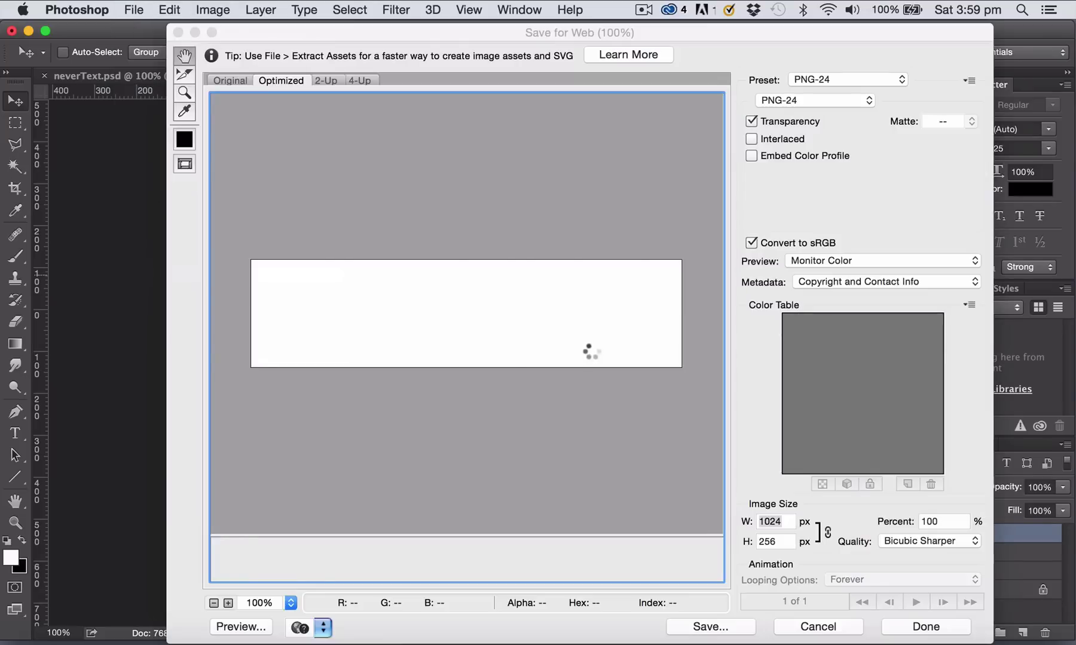
left_click(692, 624)
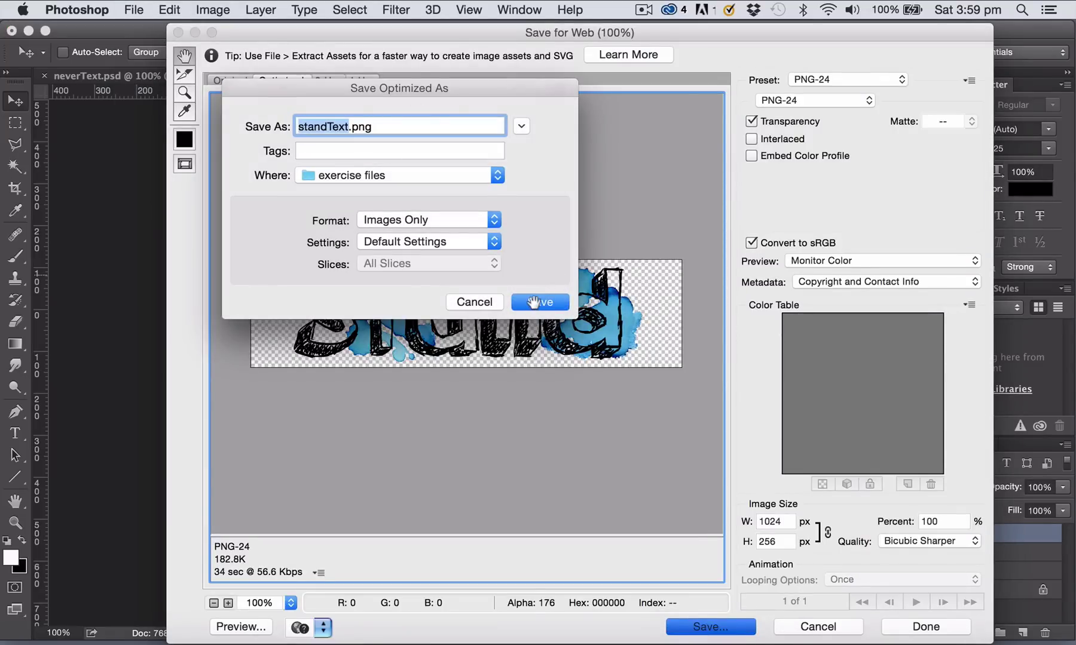
left_click(532, 303)
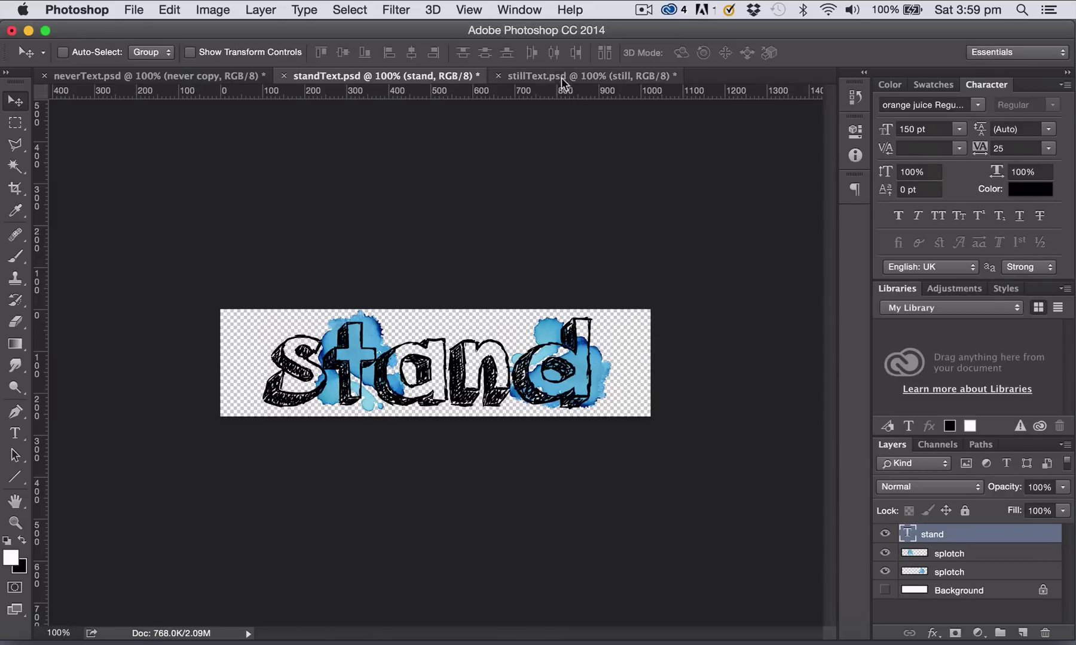
left_click(563, 77)
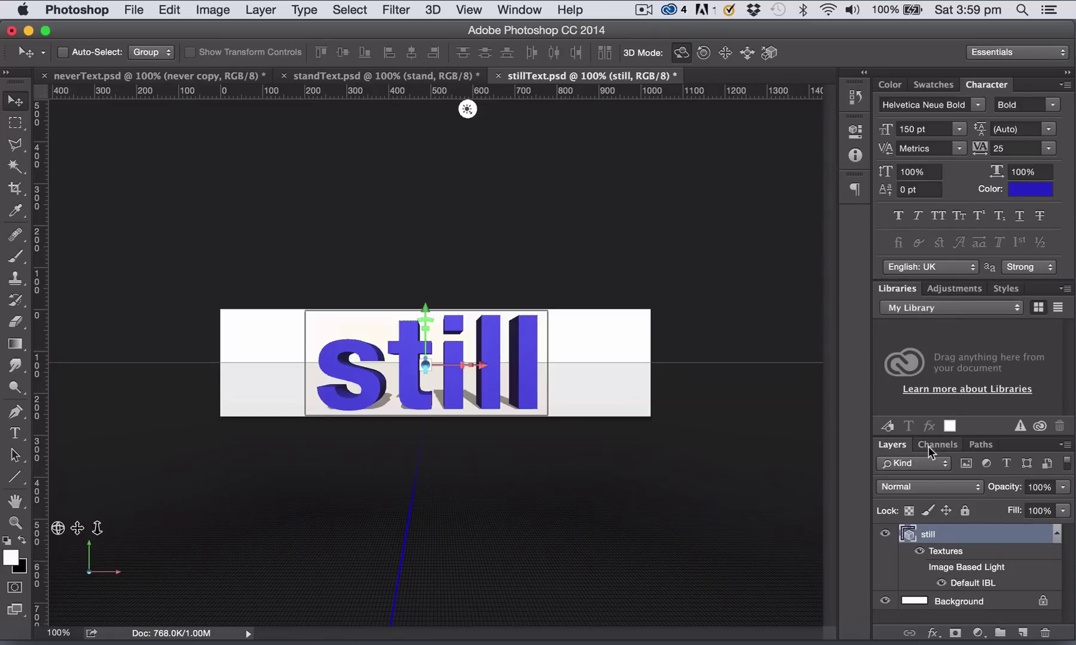
Step: Switch Photoshop to the 3D workspace and toggle between the Layers and 3D panels
left_click(1040, 52)
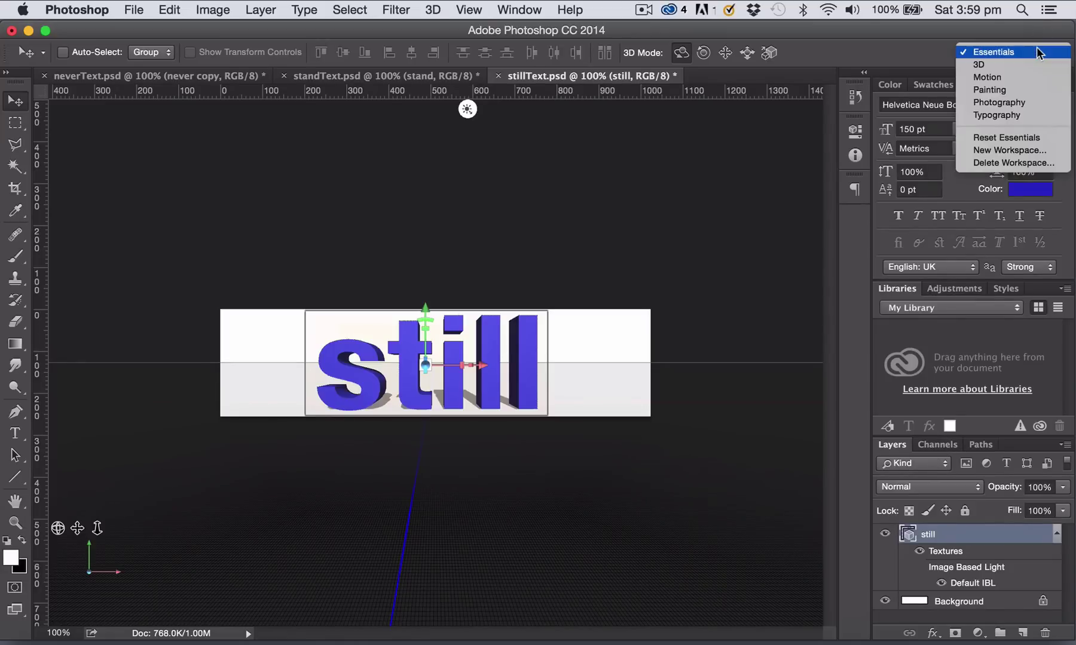
left_click(1002, 66)
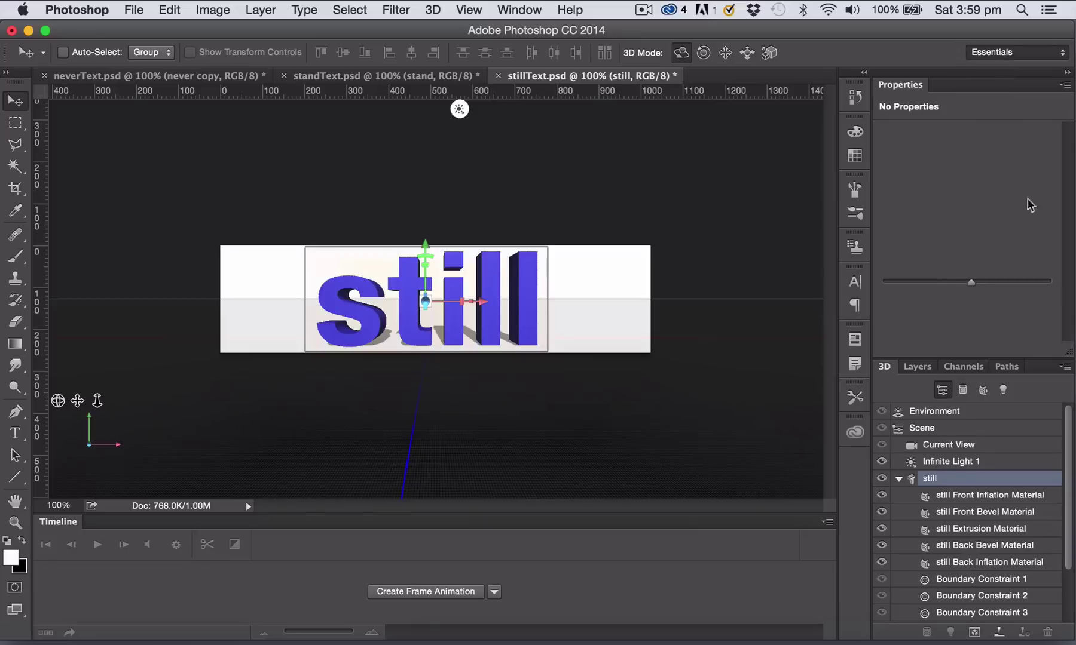
left_click(918, 366)
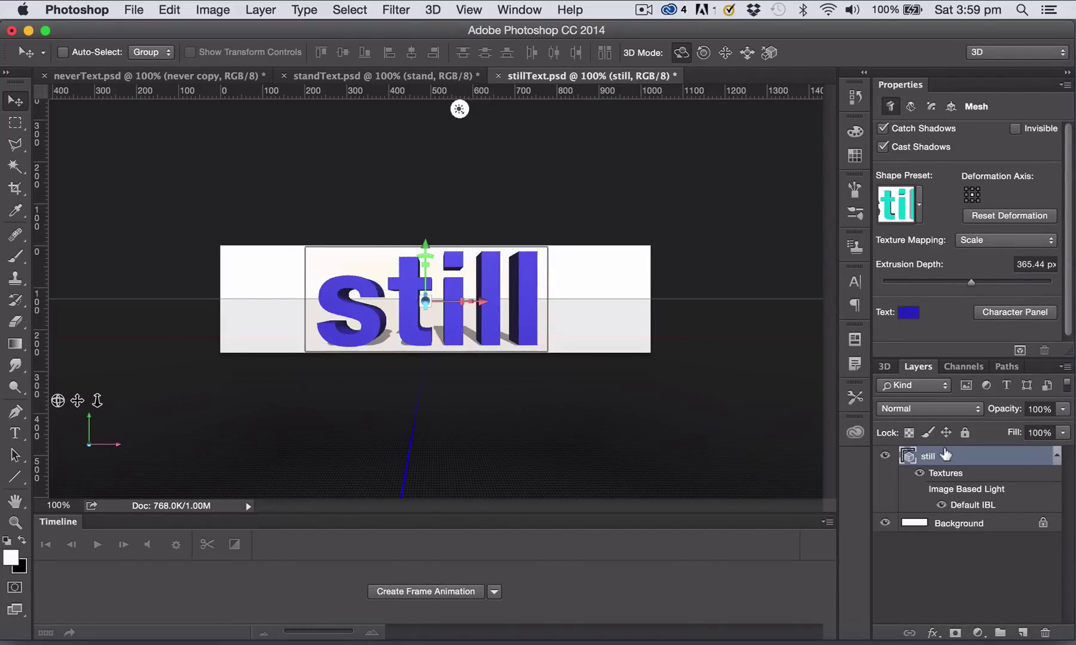
left_click(884, 366)
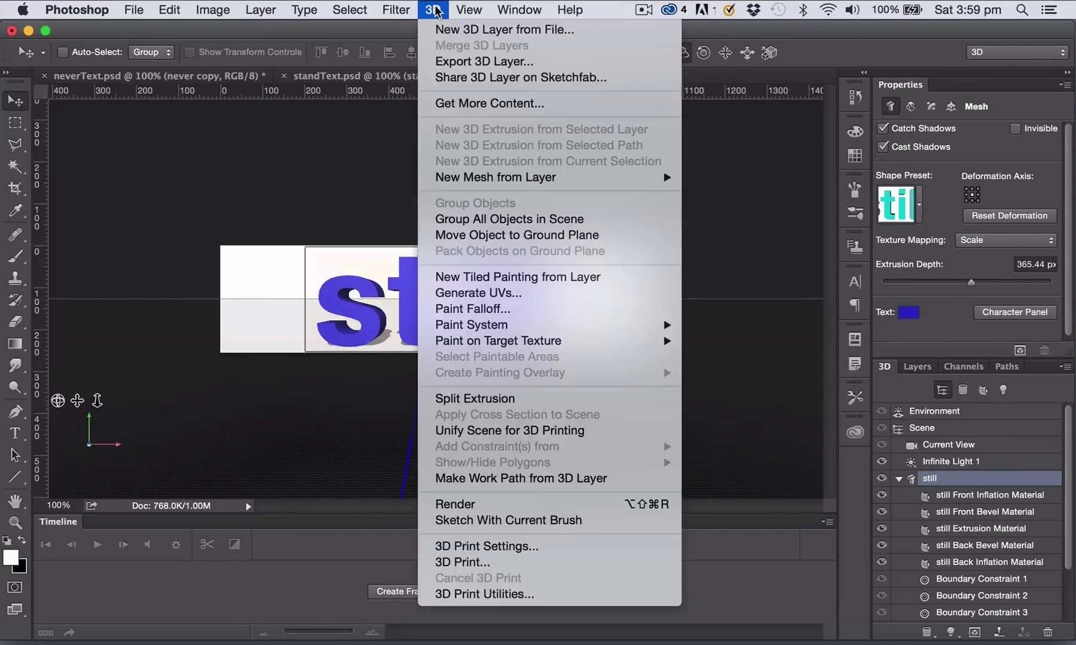
Step: Export the 3D 'still' layer as Wavefront OBJ stillText.obj, keeping original texture formats
left_click(437, 11)
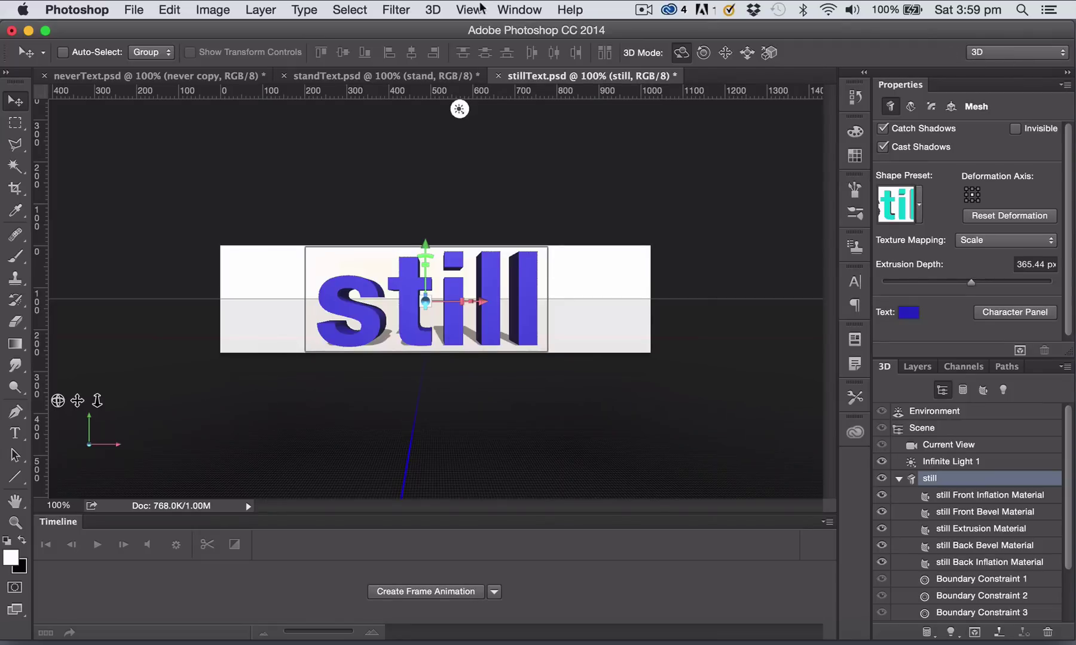
left_click(431, 10)
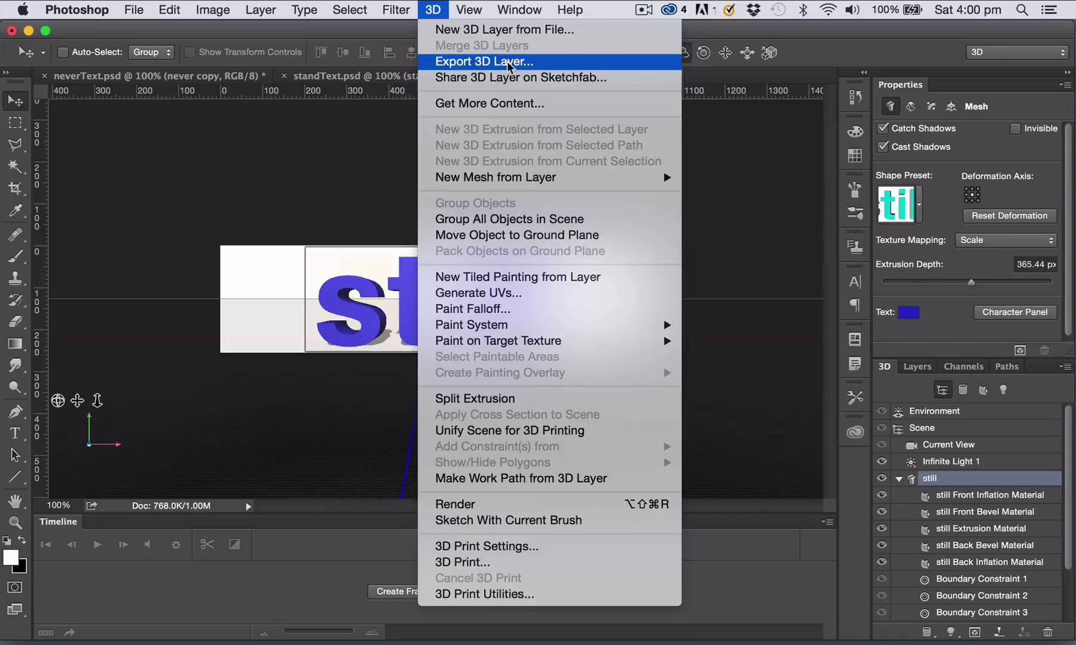
left_click(334, 182)
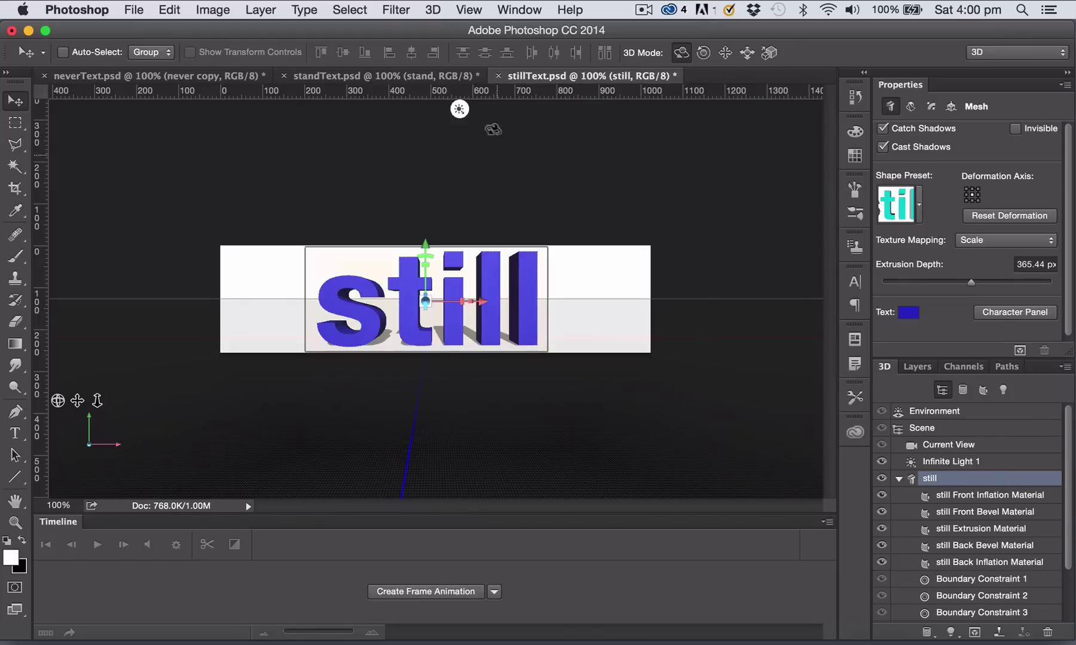
left_click(433, 9)
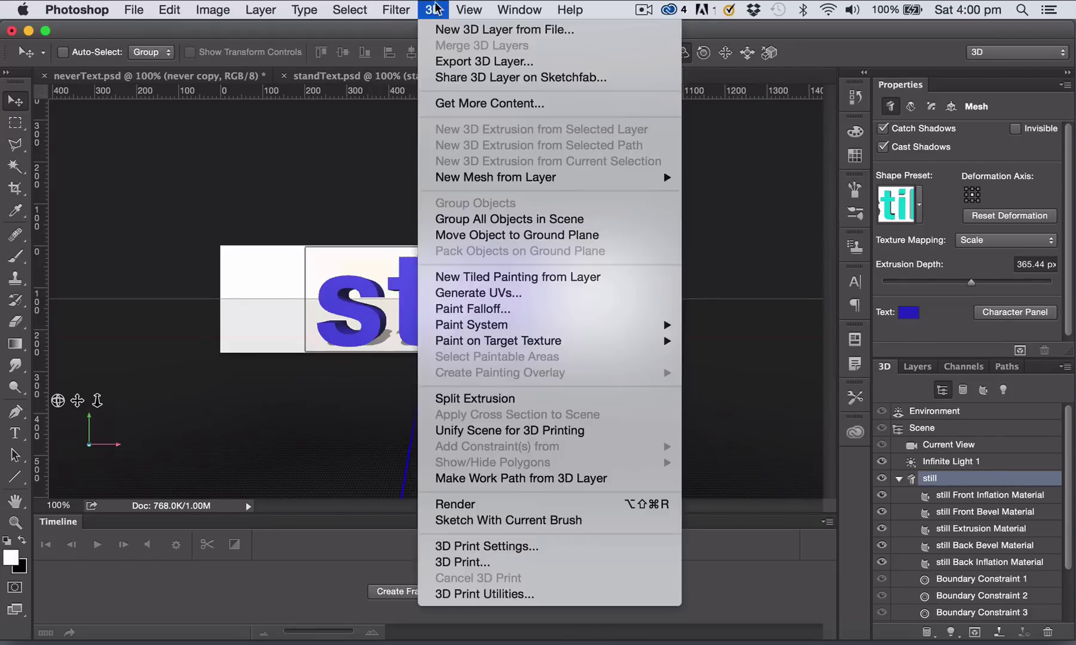
left_click(457, 66)
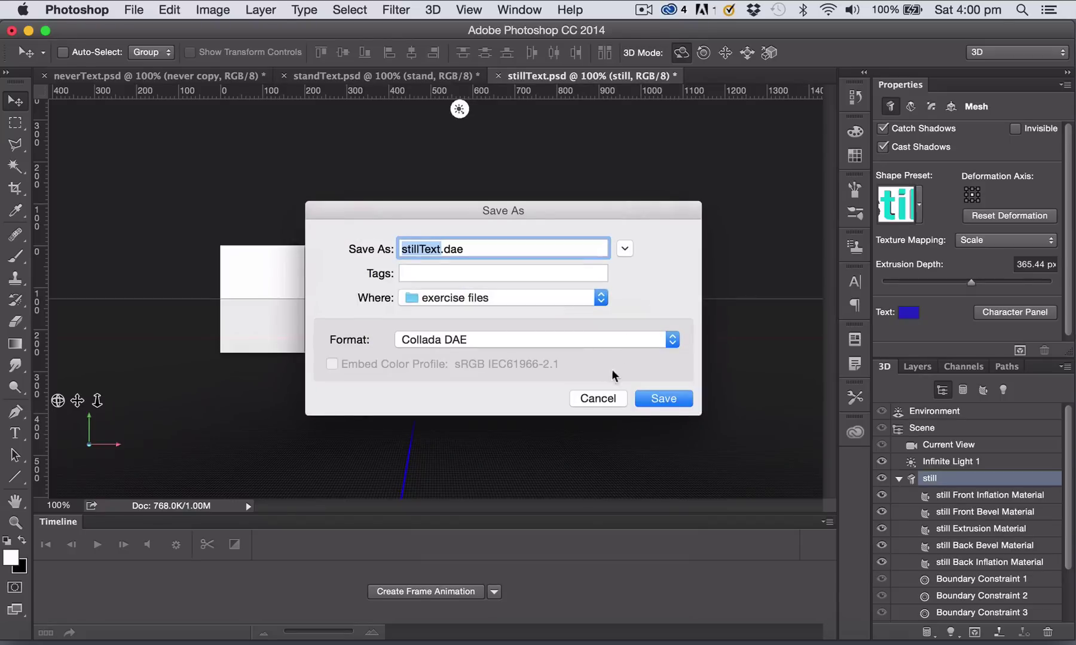
left_click(671, 340)
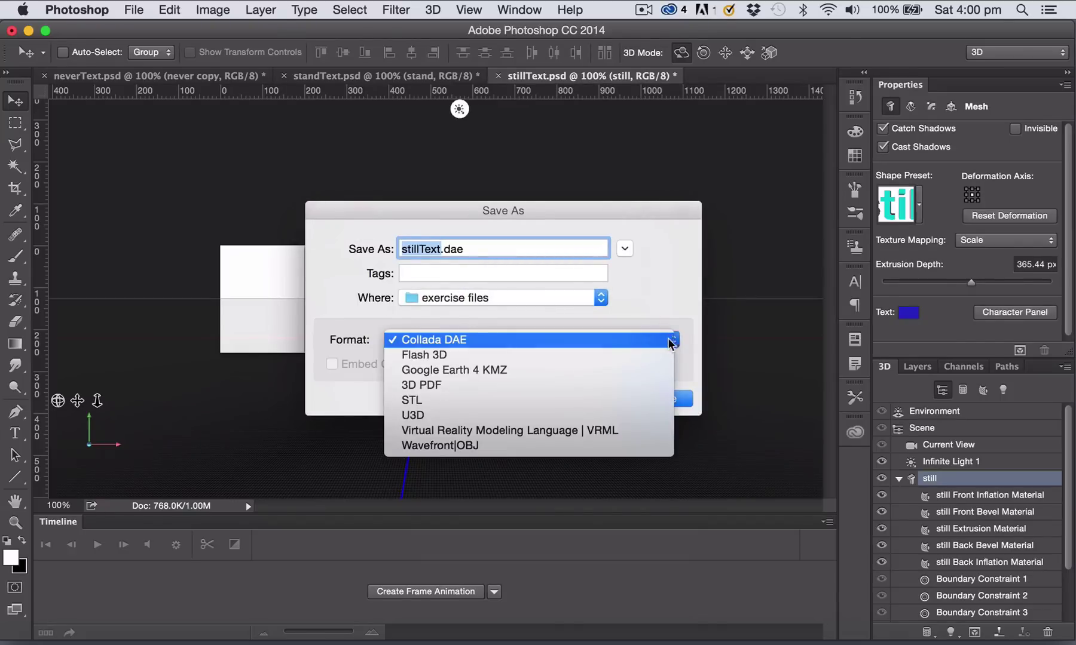
left_click(478, 452)
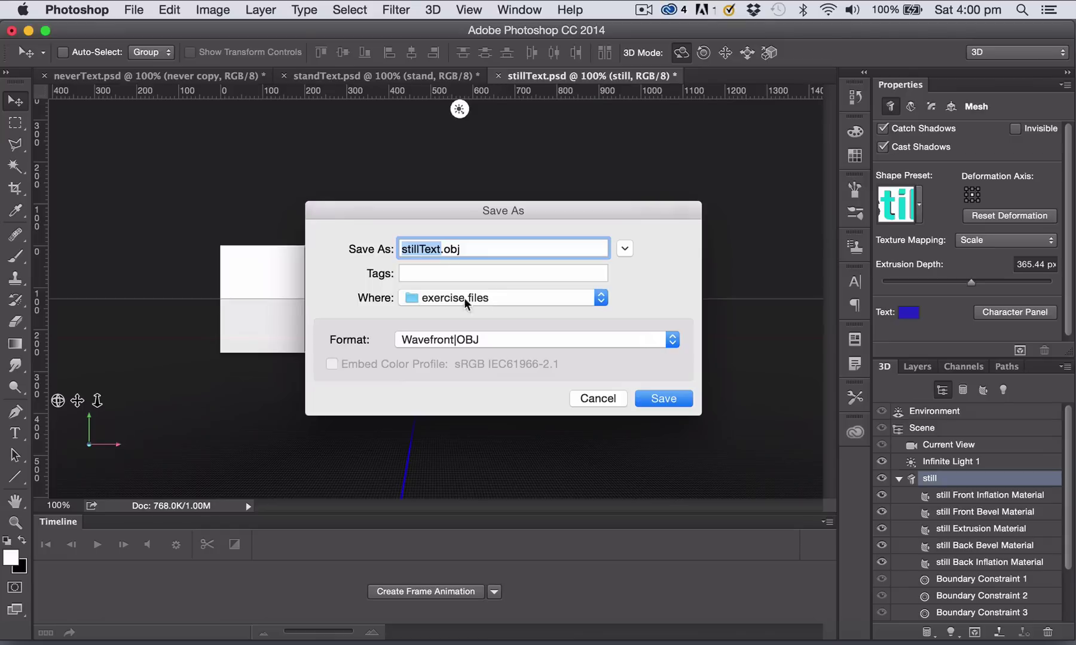
left_click(674, 406)
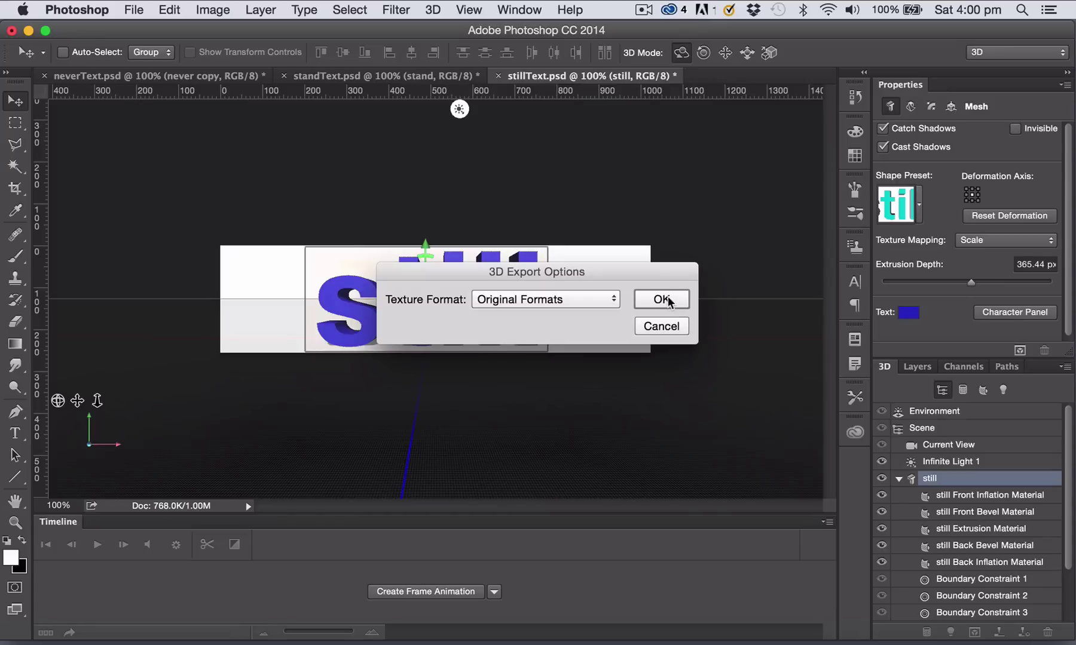
left_click(661, 300)
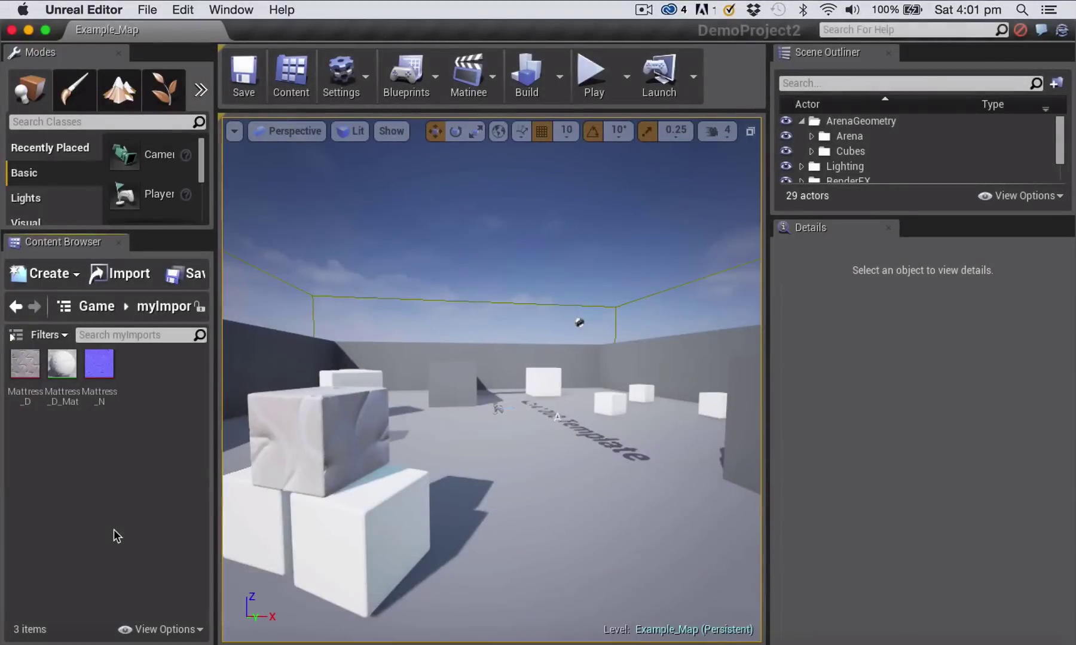
Step: Import standText.png, neverTextBlur.png and neverText.png from exercise files into myImports
left_click(118, 277)
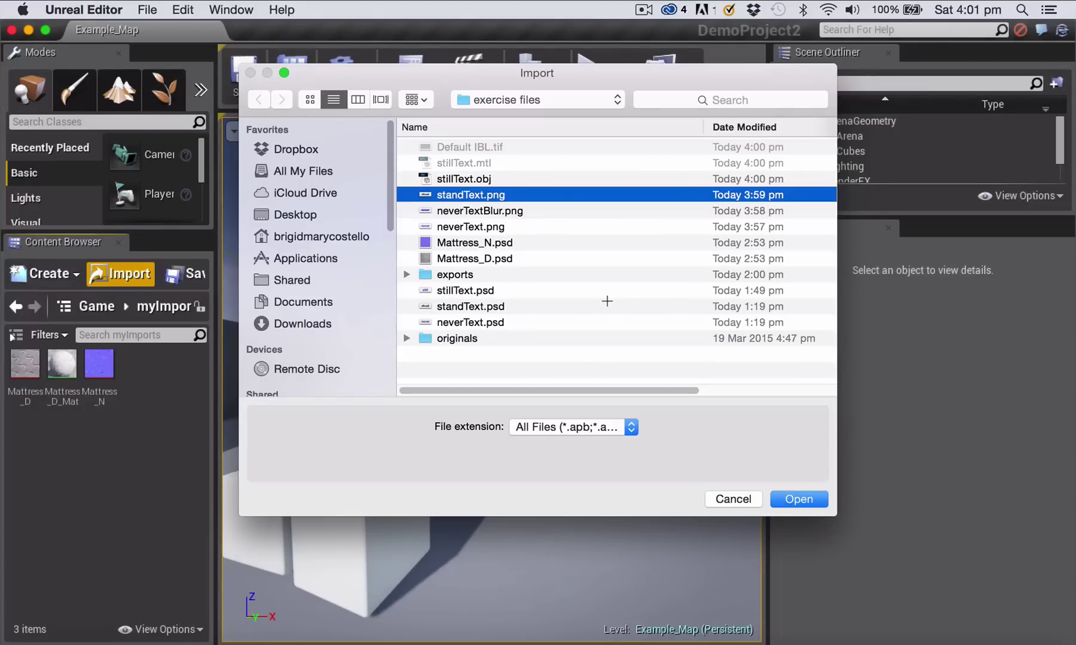
left_click(467, 226, "shift")
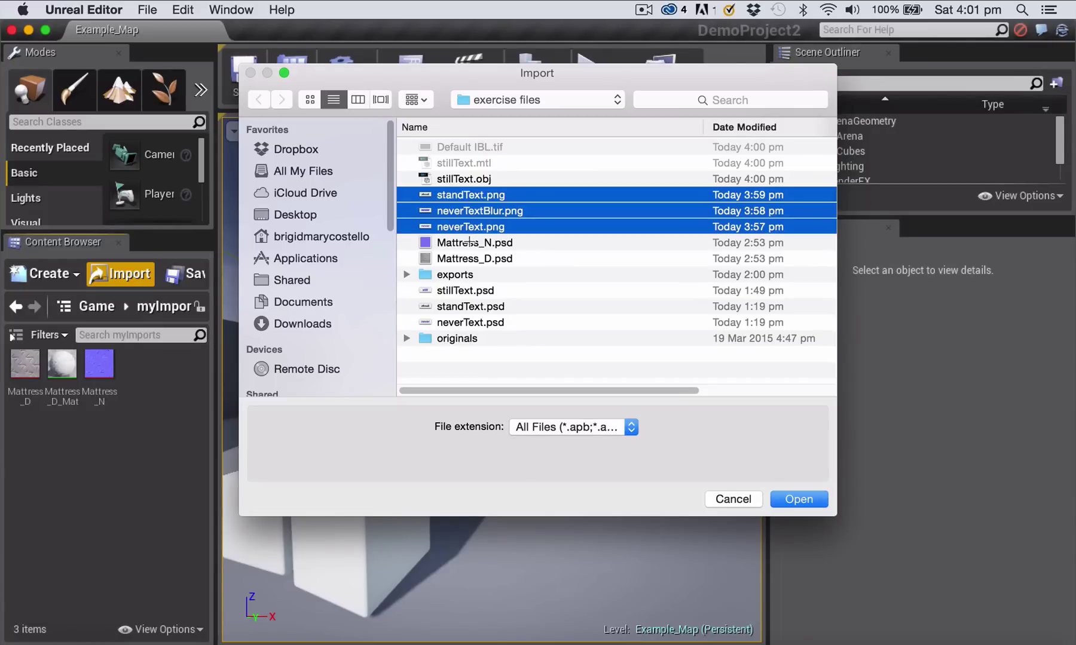
left_click(799, 499)
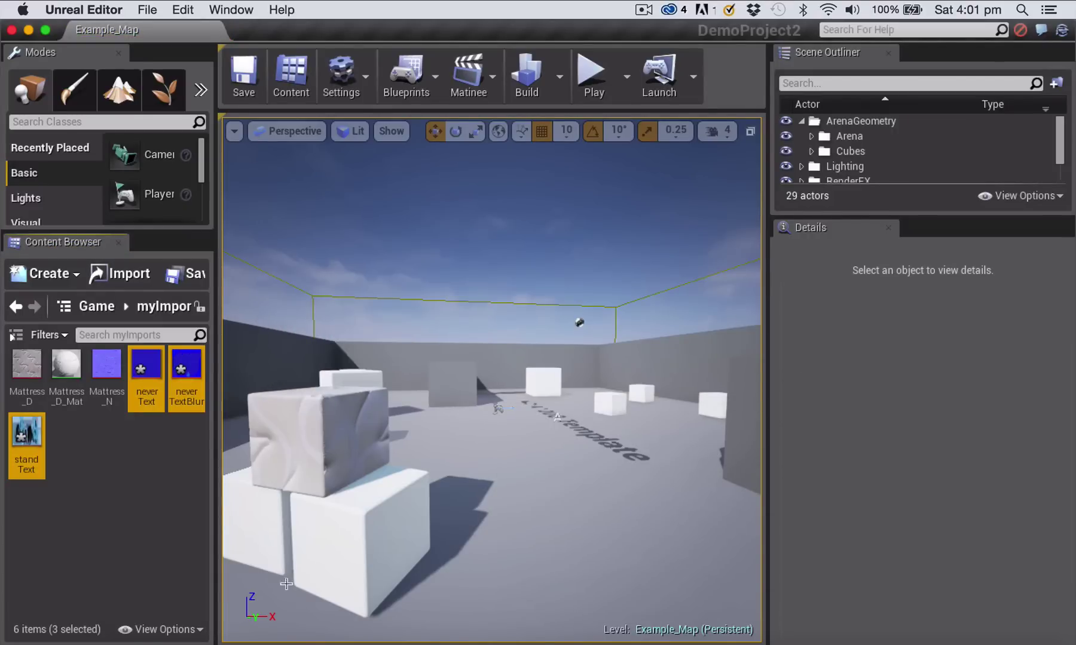
Step: Save the neverText, neverTextBlur and standText textures with Save Selected, then clear the selection
mouse_move(146, 371)
left_click(192, 279)
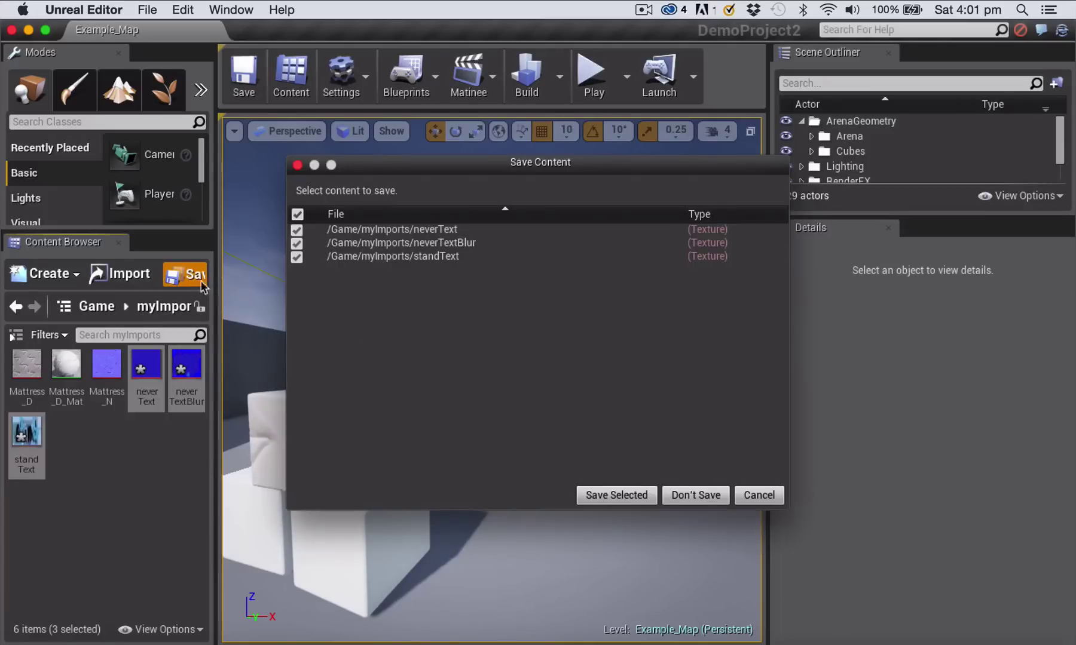
left_click(626, 496)
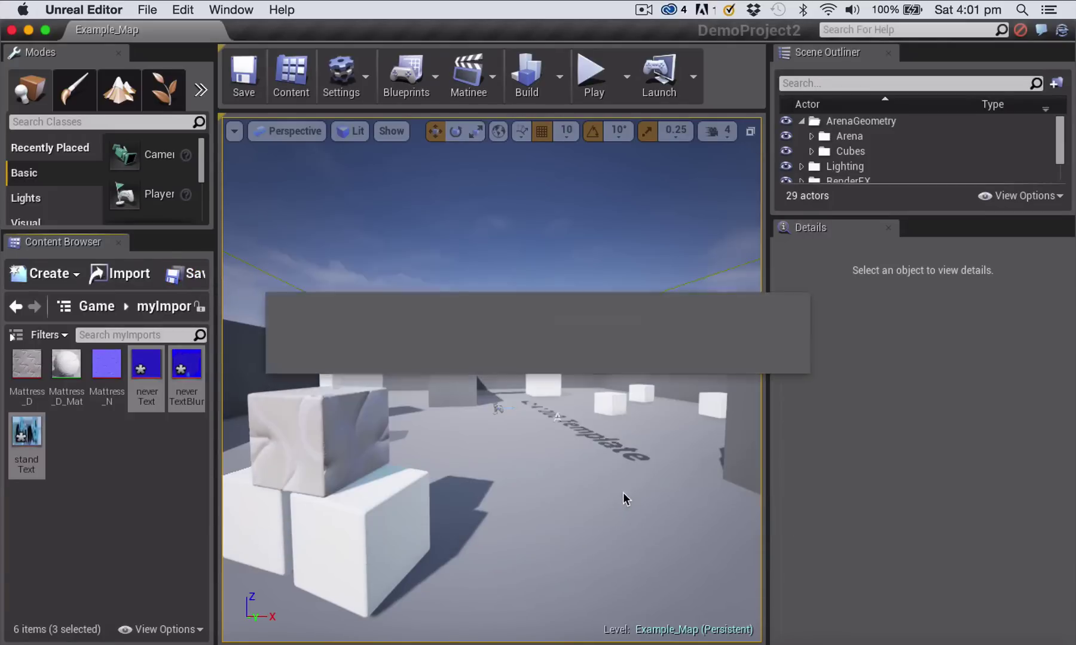
left_click(161, 481)
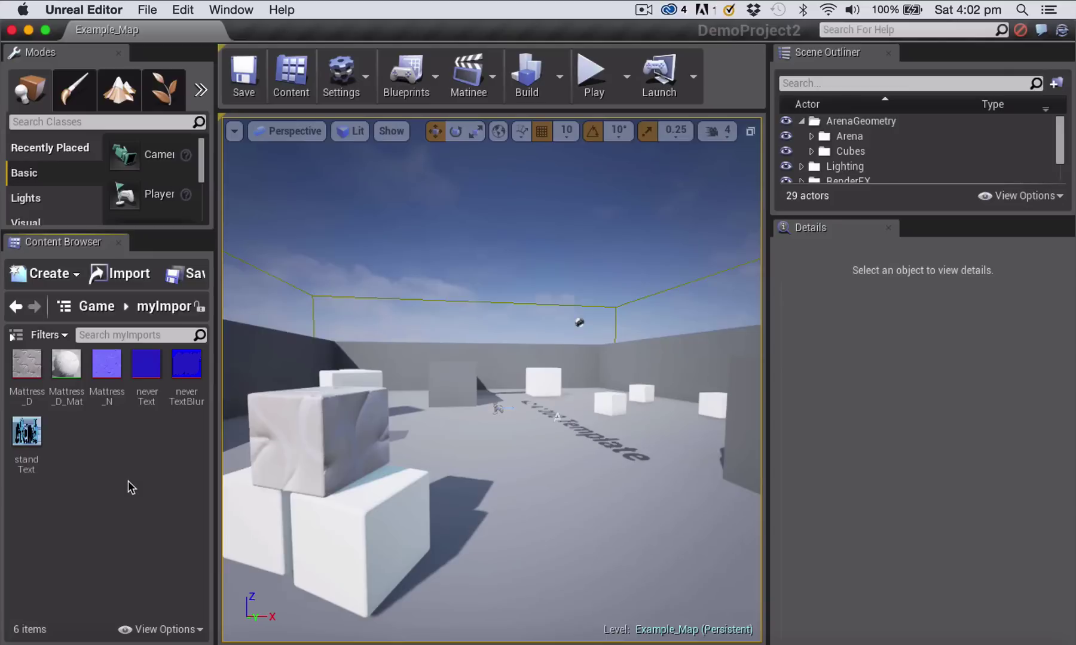
Step: Create neverText_Sprite from the neverText texture, accepting the default name
left_click(145, 363)
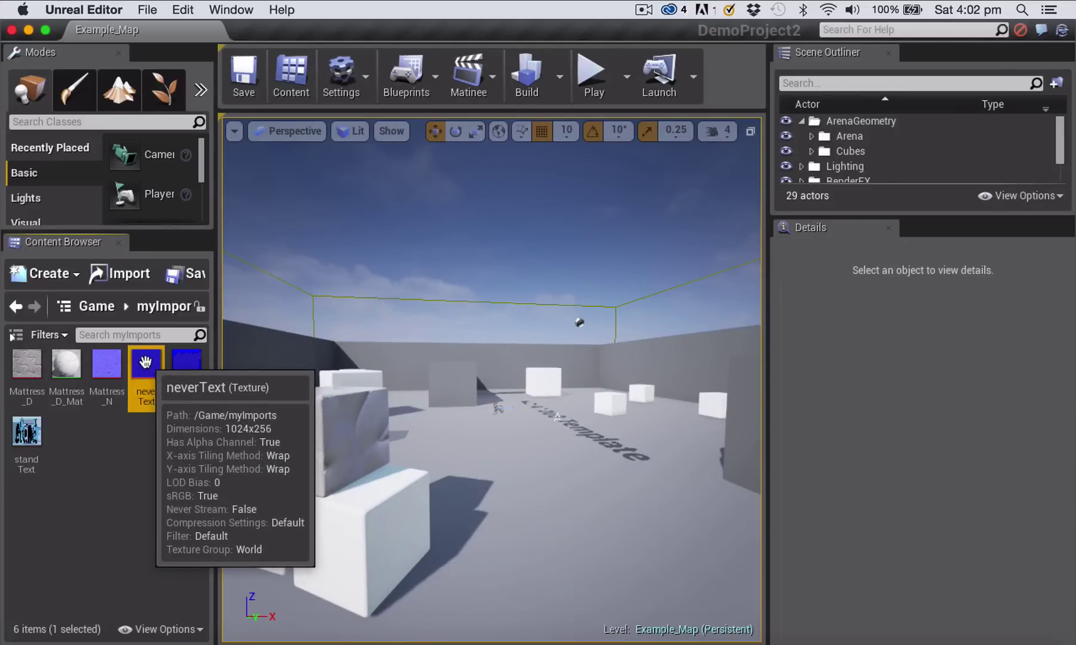
right_click(144, 366)
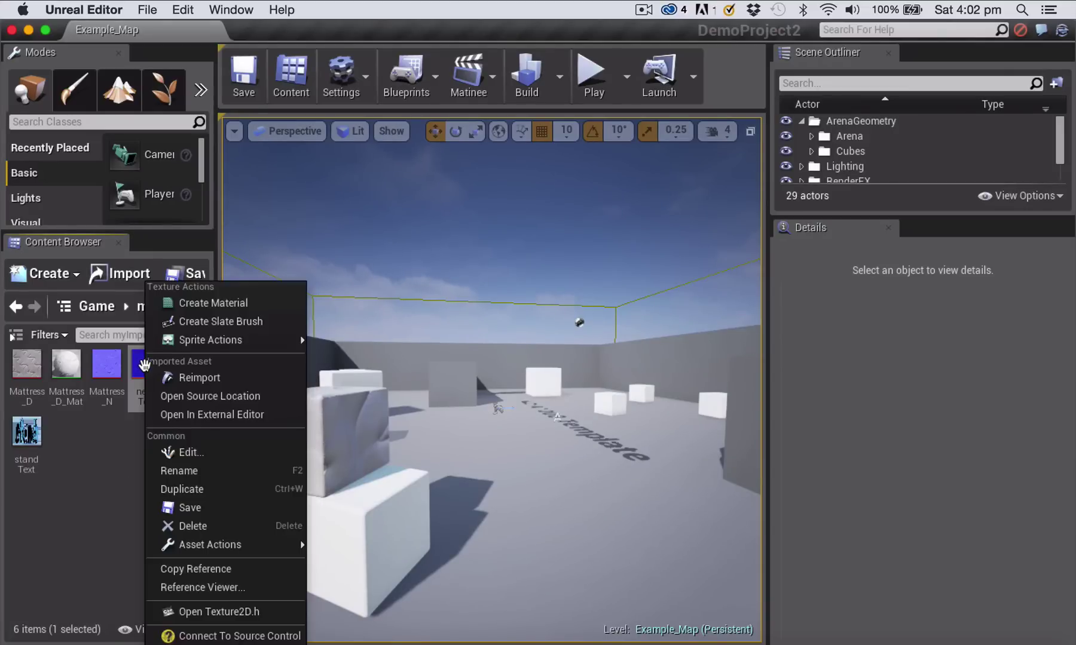
mouse_move(206, 344)
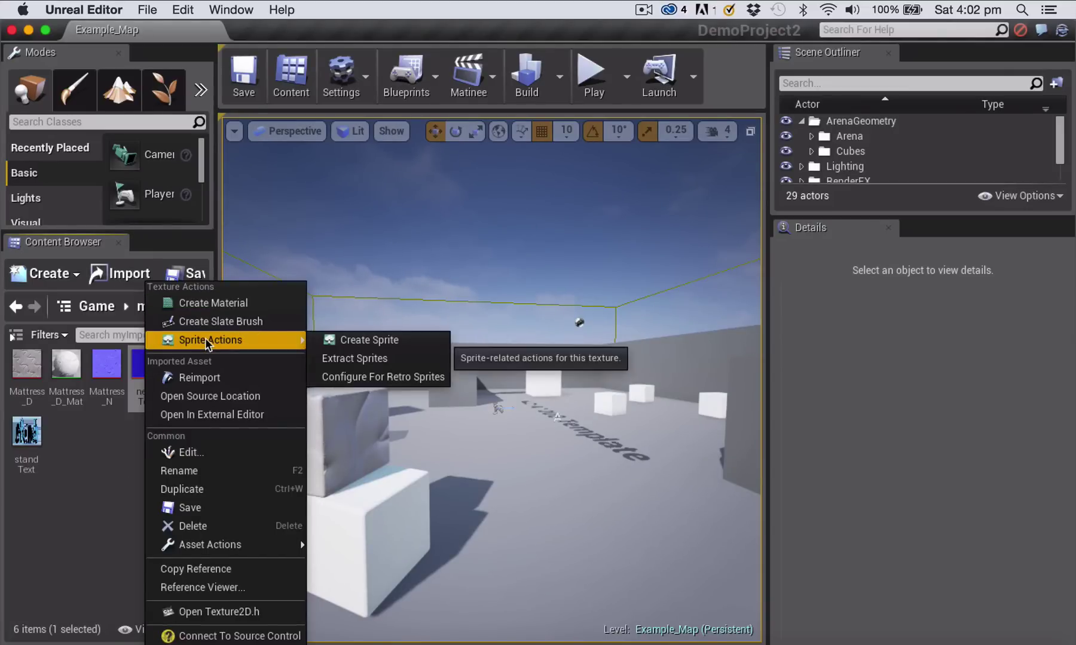
left_click(386, 340)
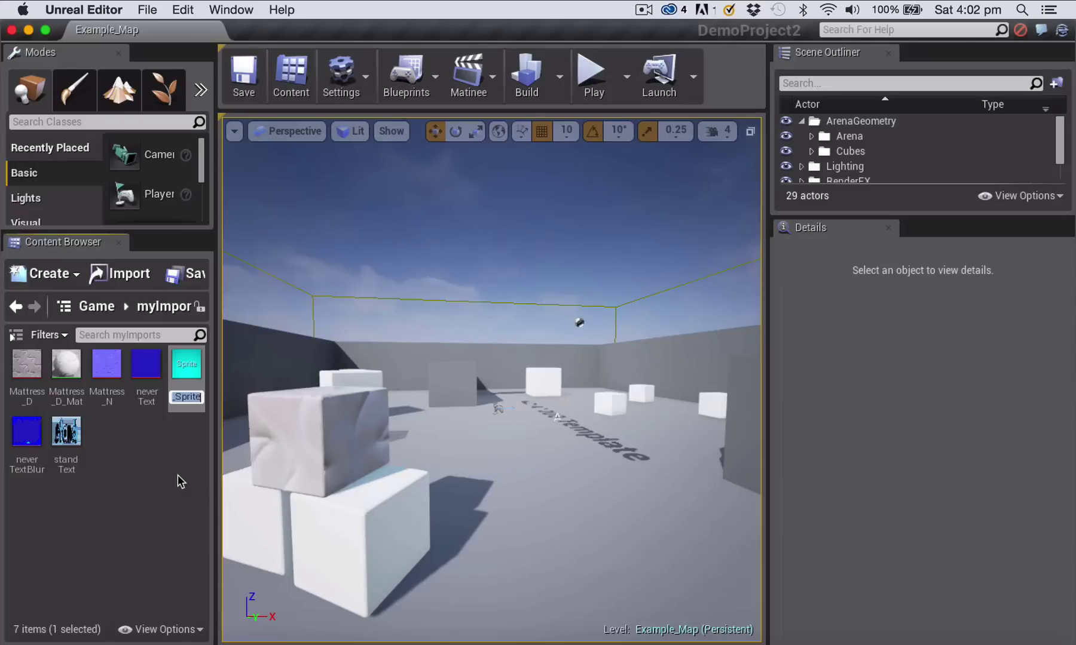
key("Return")
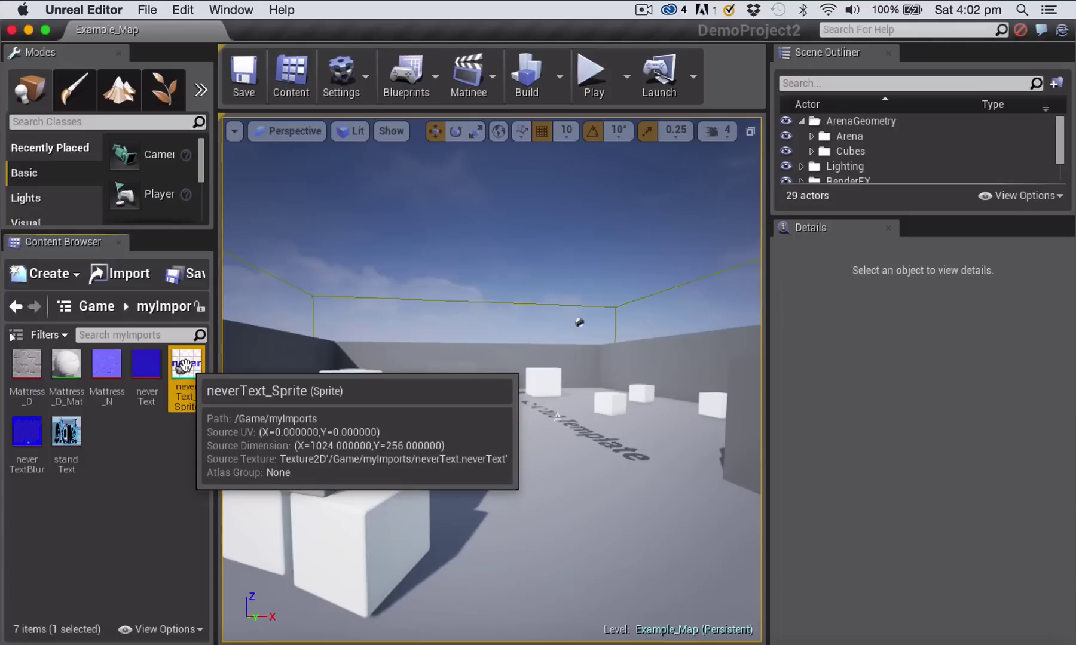
Step: Create neverTextBlur_Sprite from the neverTextBlur texture, accepting the default name
right_click(24, 433)
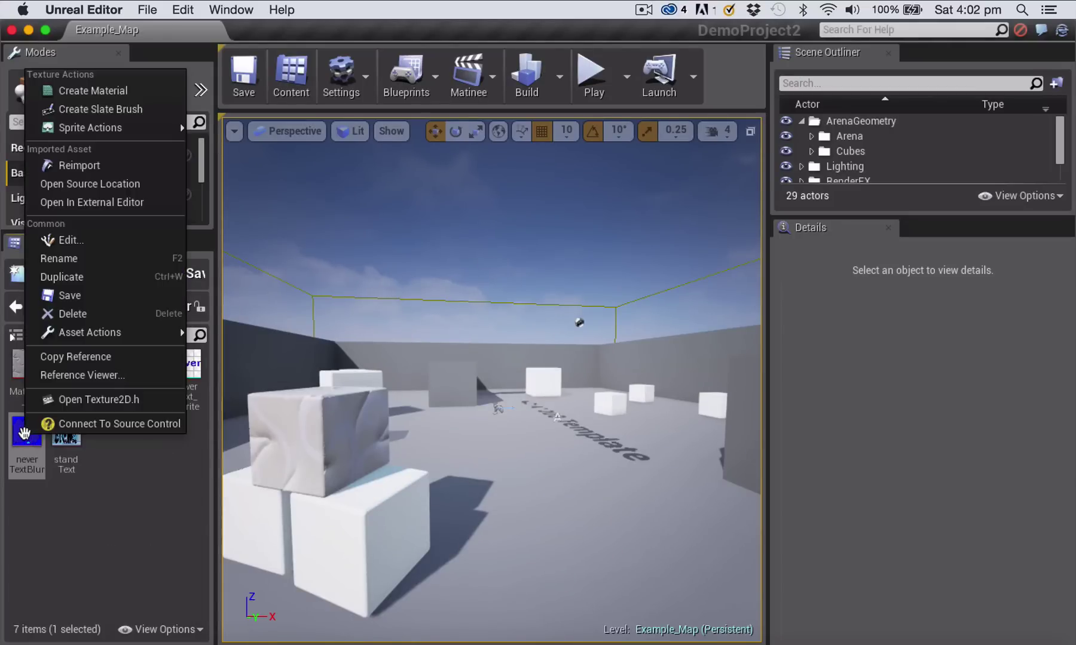
mouse_move(90, 128)
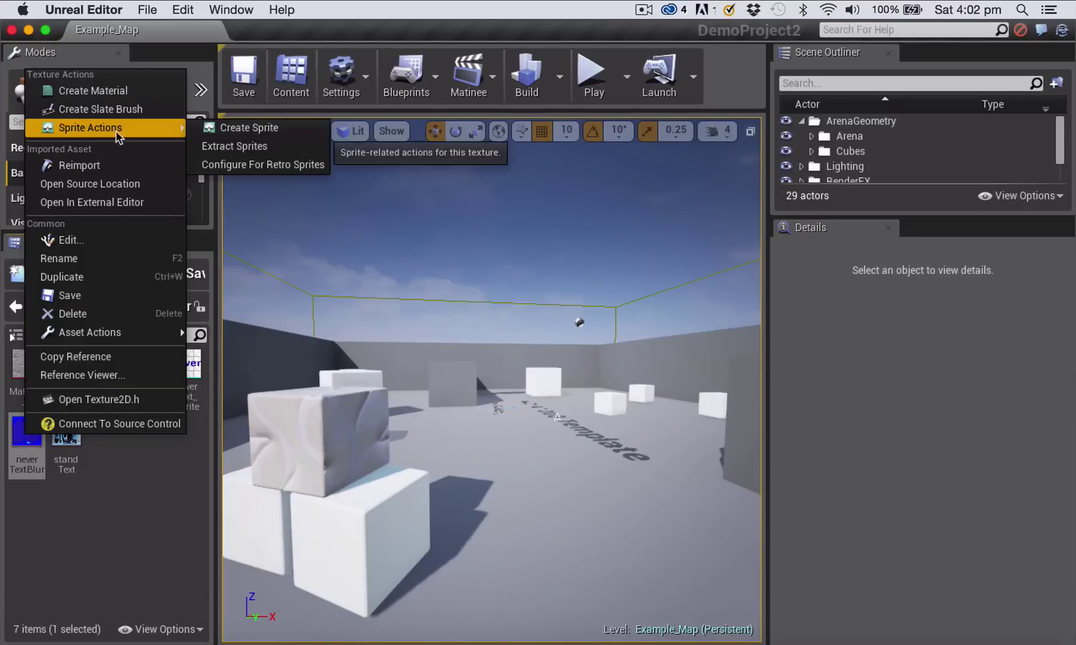
left_click(239, 127)
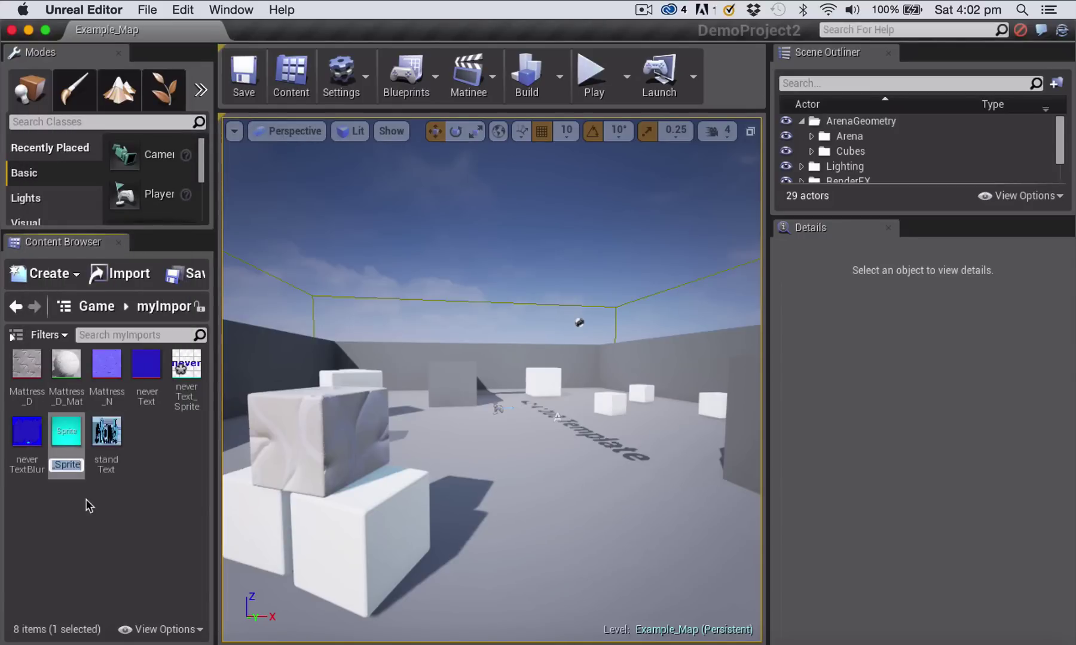
key("Return")
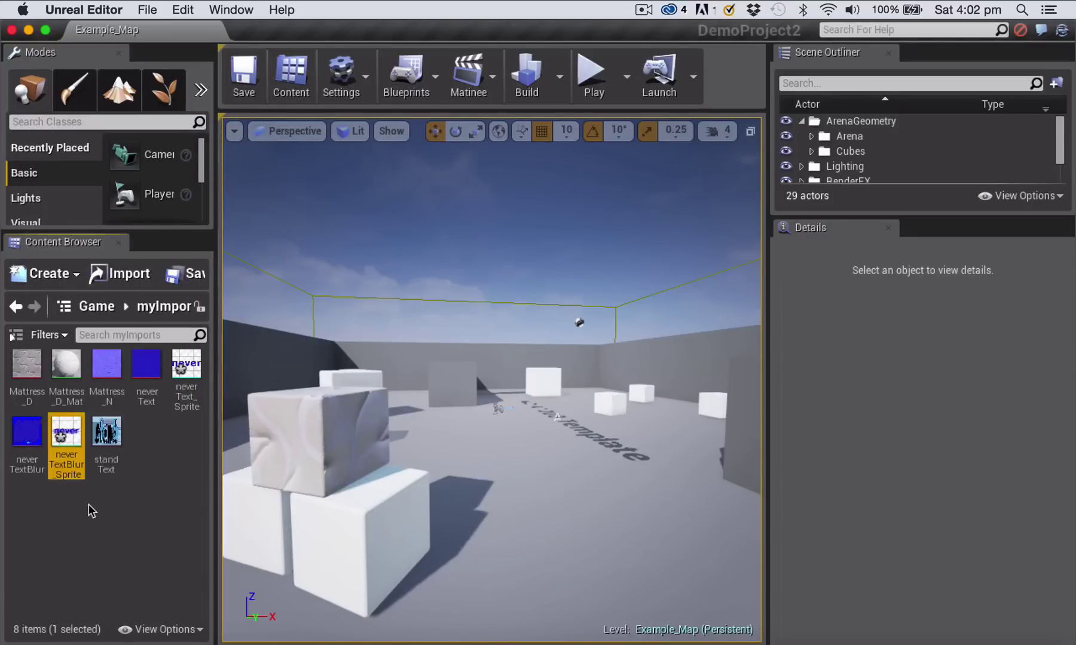
right_click(106, 432)
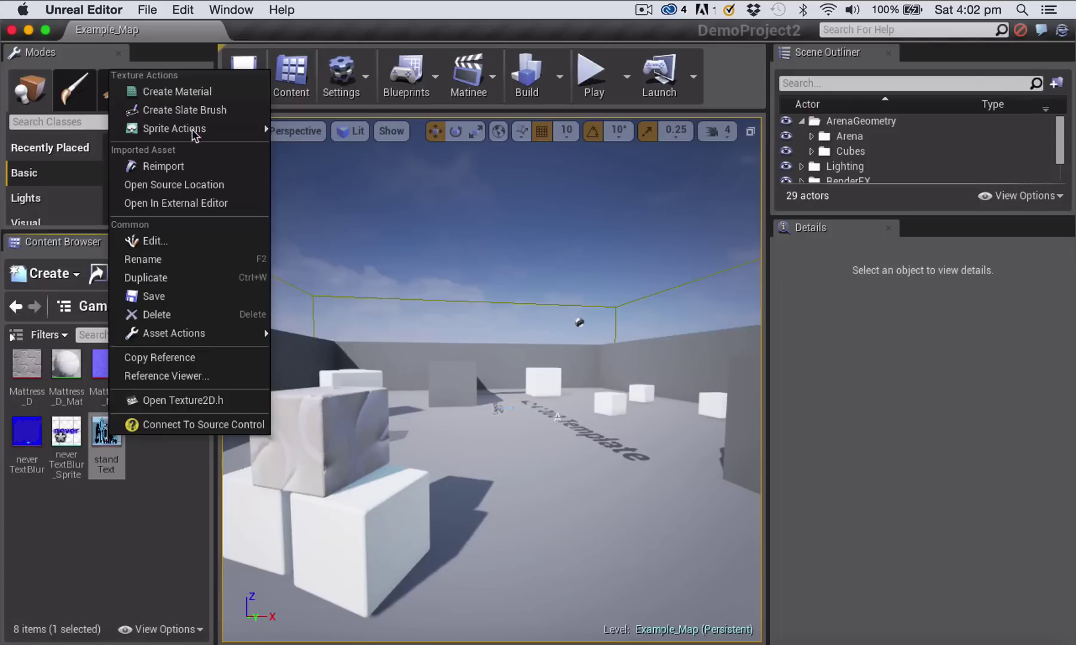
Step: Create the standText sprite, then select the blurred never sprite to view its MaskedUnlitSpriteMaterial
mouse_move(192, 129)
left_click(319, 128)
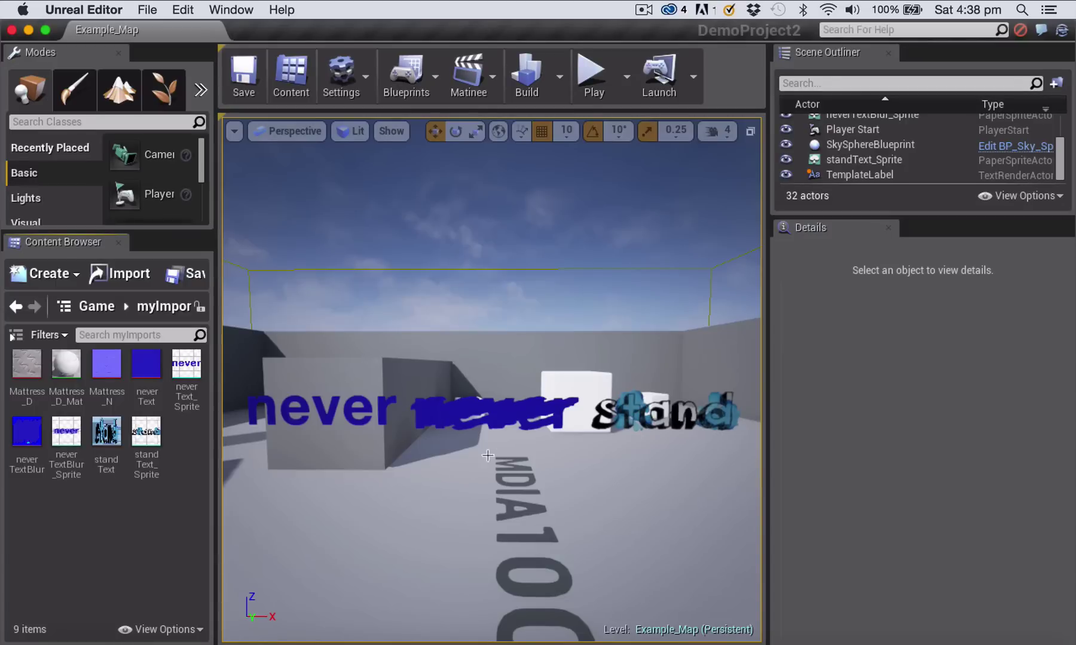
left_click(498, 411)
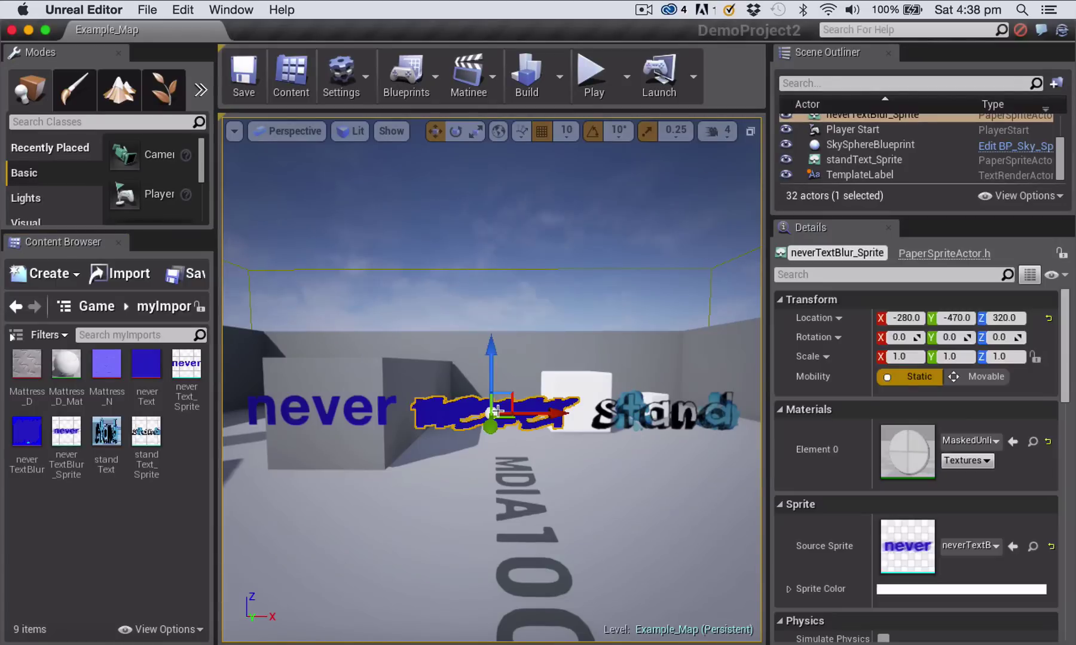
Step: Assign TranslucentUnlitSpriteMaterial to the neverTextBlur sprite, showing plugin content to find it
left_click(995, 441)
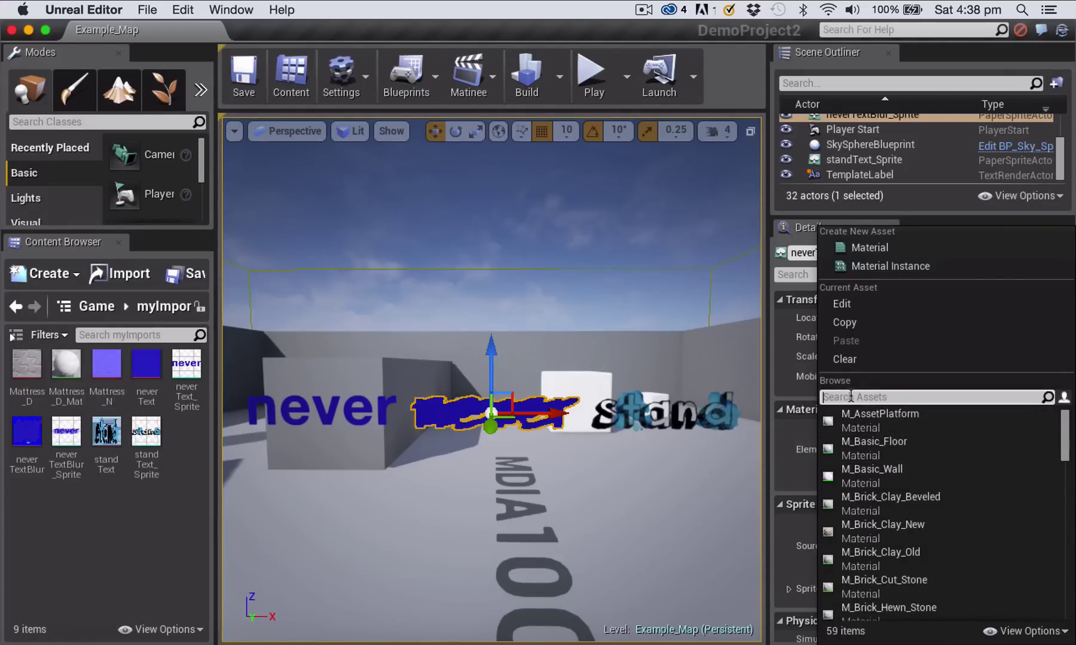
type("trans")
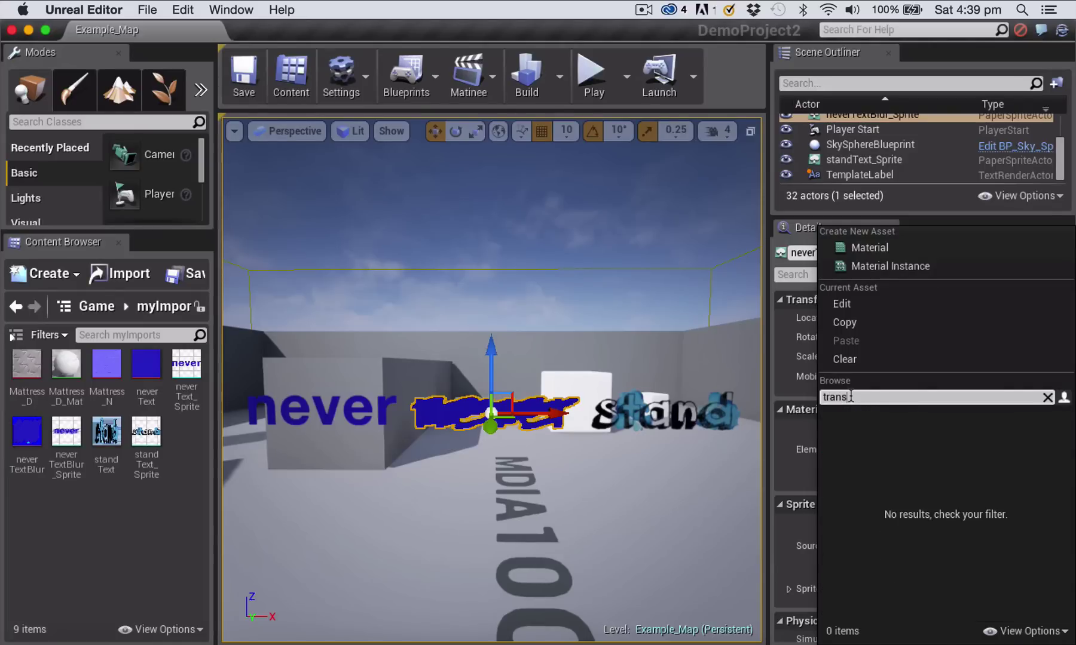
left_click(1064, 631)
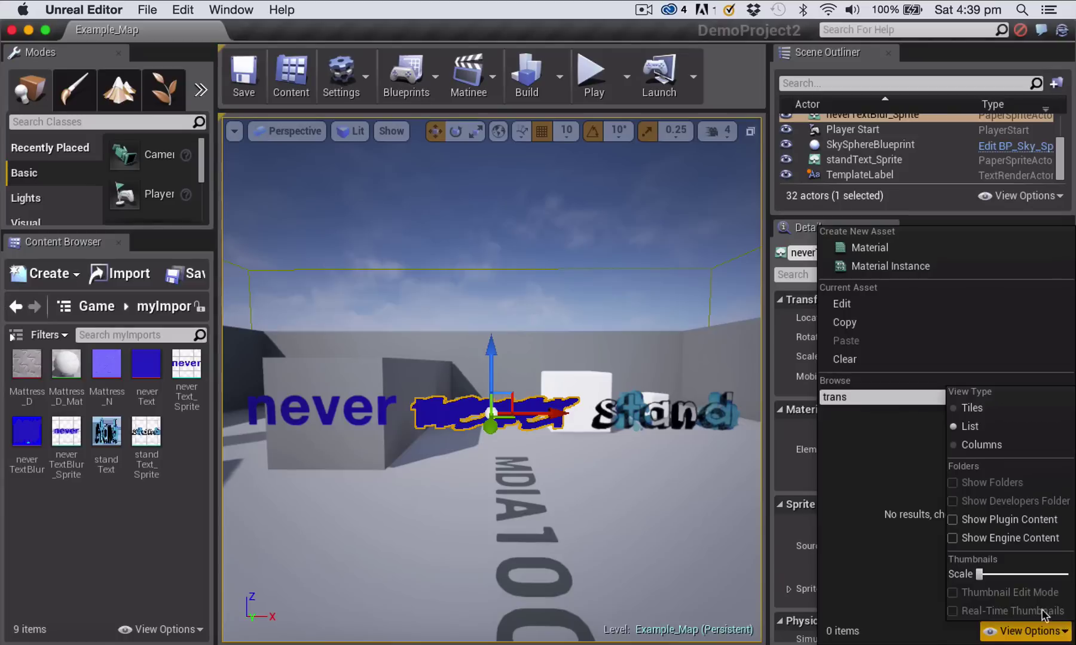
left_click(954, 521)
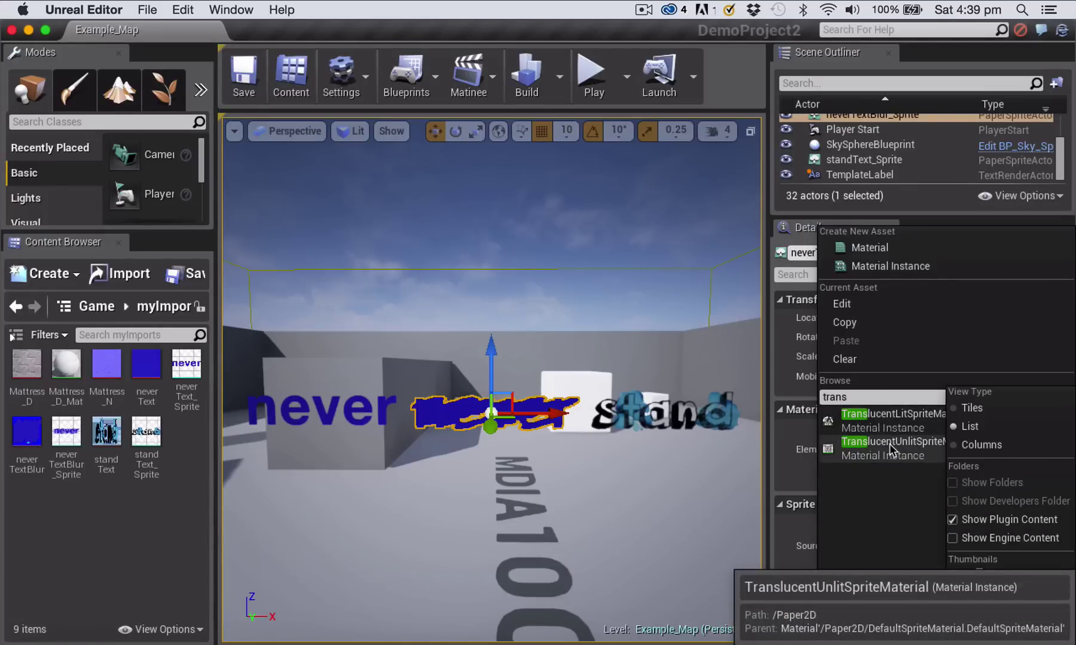
left_click(889, 445)
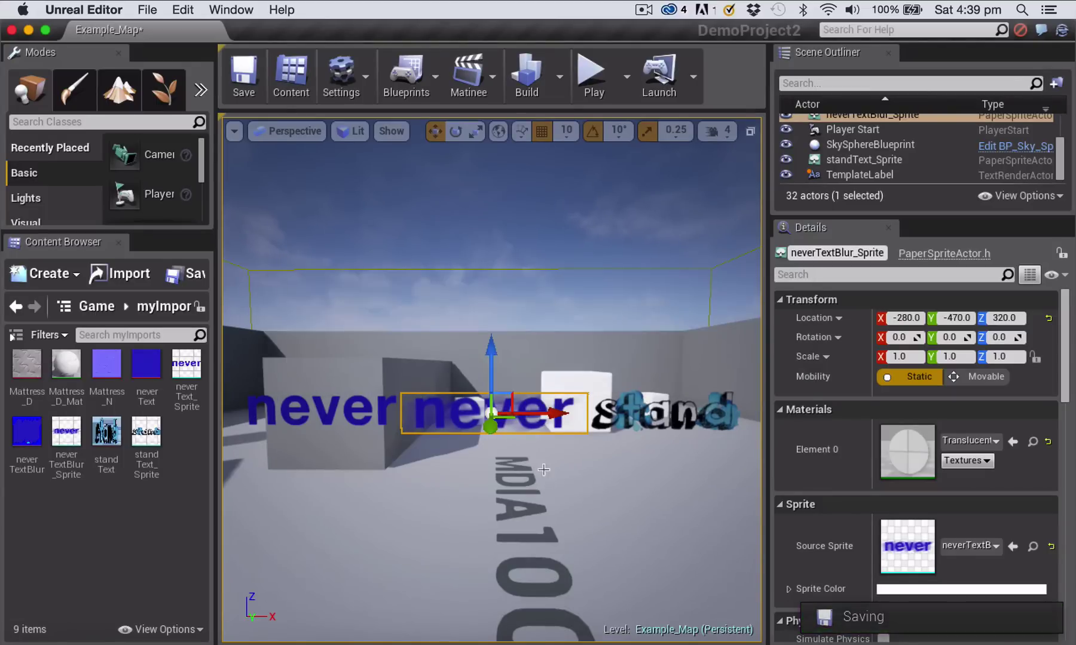
key("Escape")
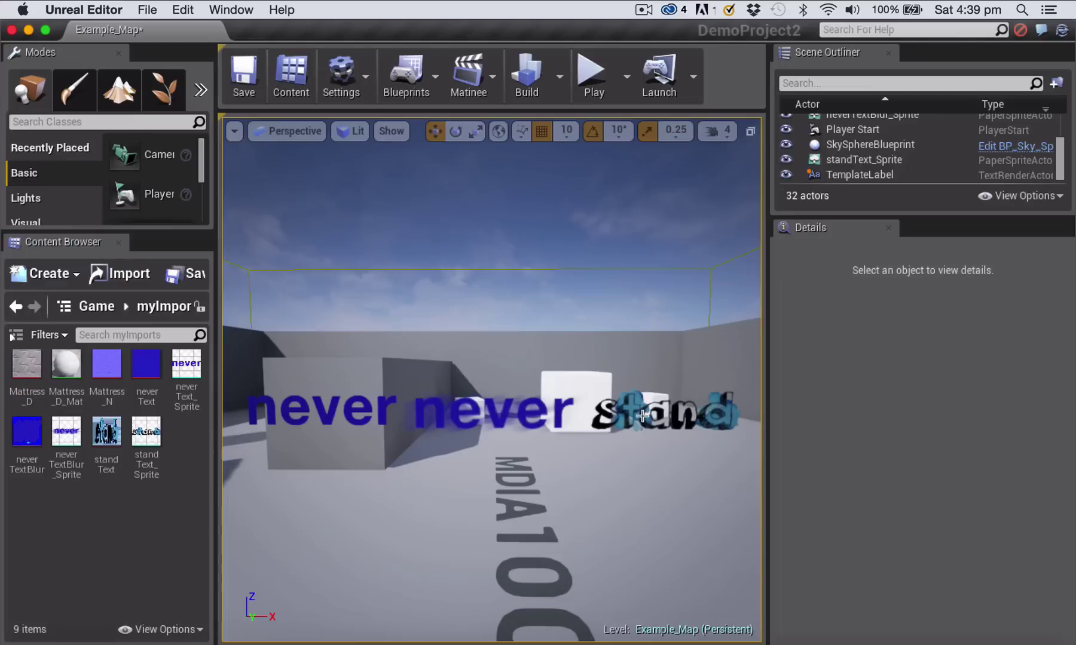
Step: Select the standText sprite and set its Element 0 material to TranslucentUnlitSpriteMaterial
left_click(642, 414)
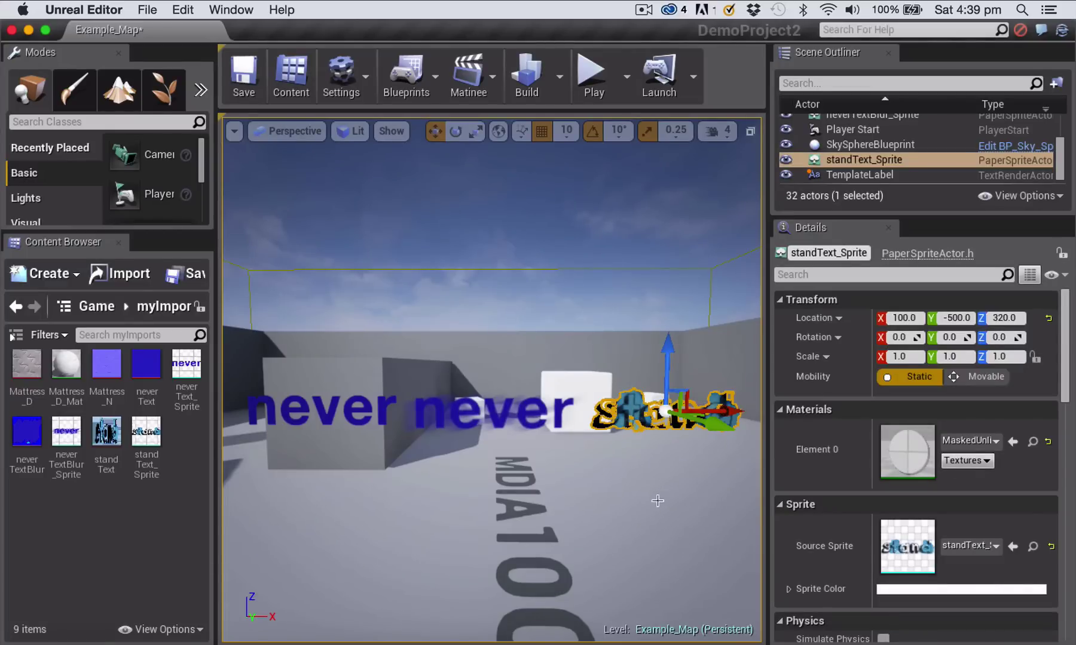
left_click_drag(655, 519, 682, 530)
left_click(682, 531)
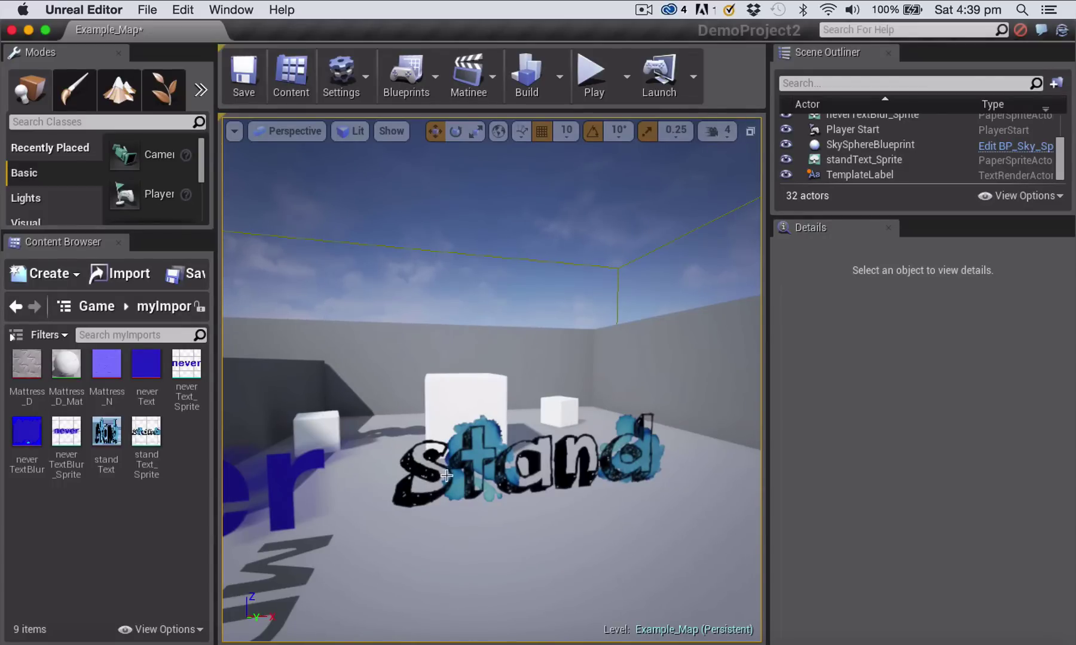
left_click(480, 464)
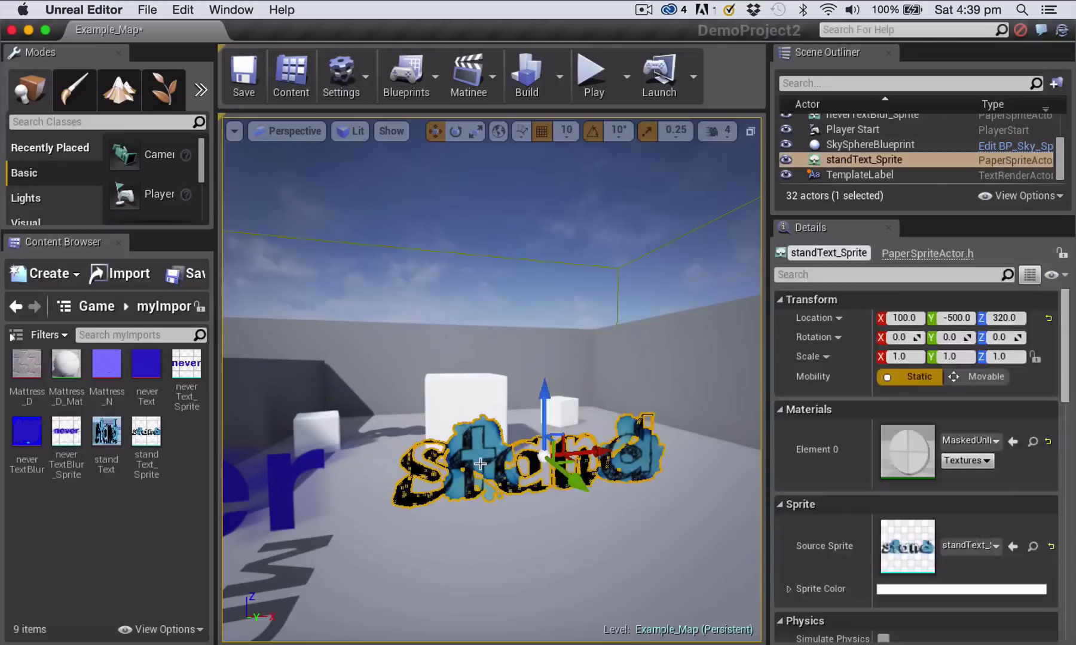
left_click(995, 441)
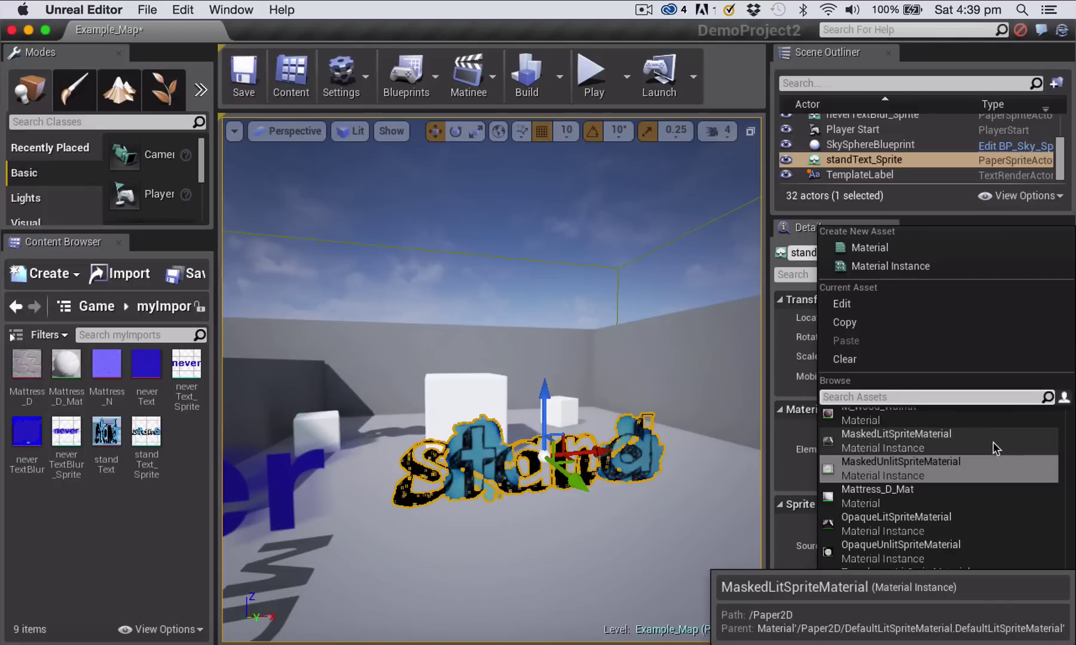
type("tr")
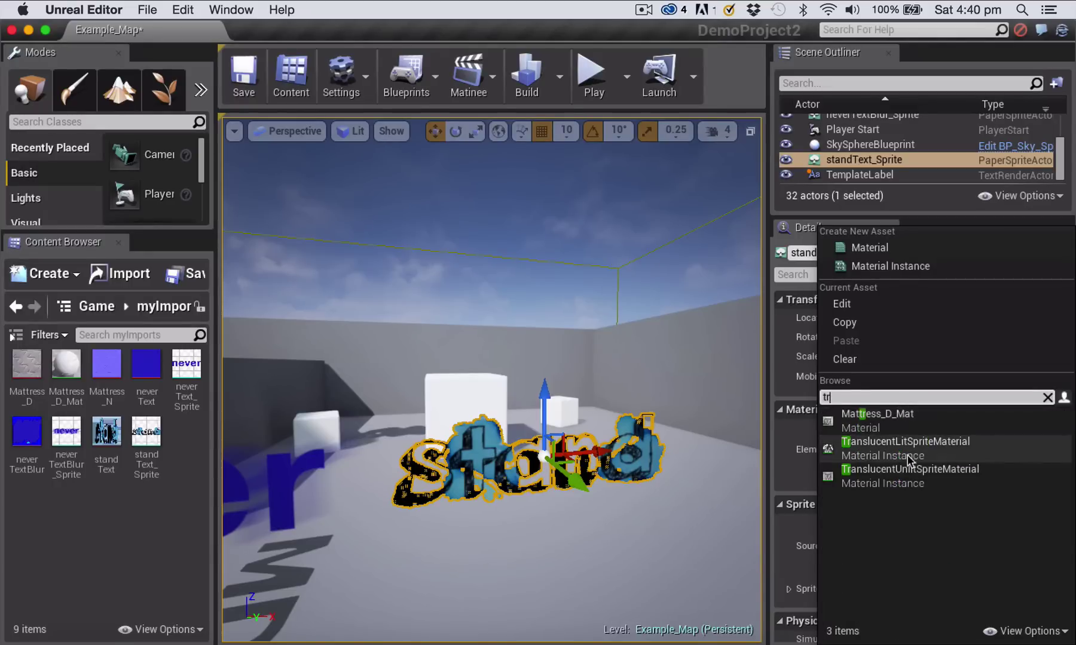
left_click(903, 473)
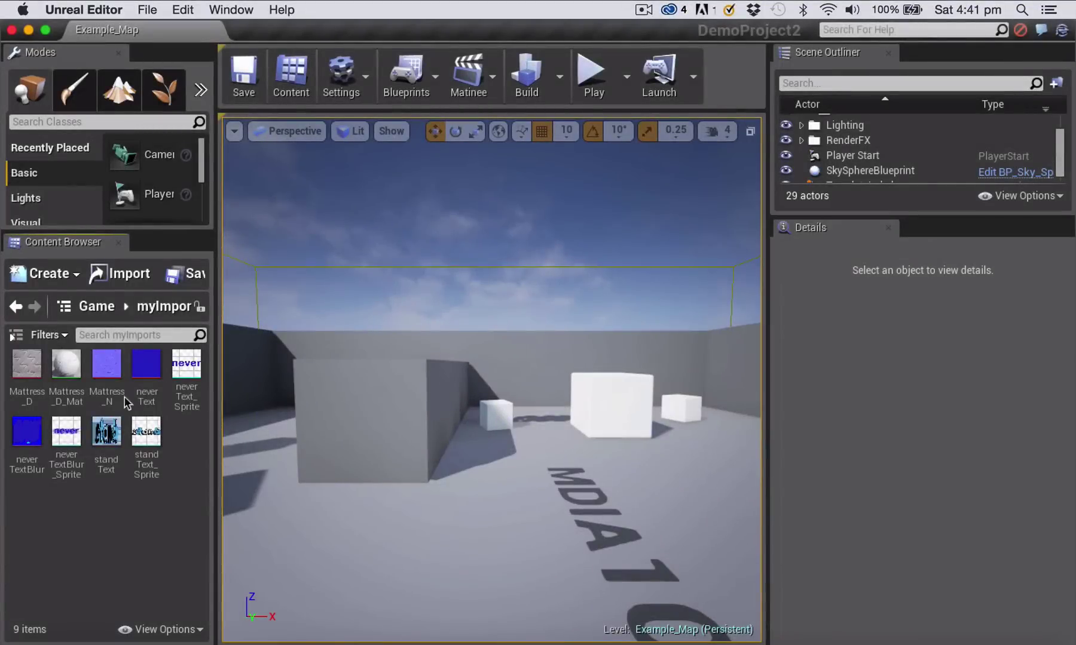
Step: Import stillText.obj into myImports with Import Rotation Roll set to 90
left_click(126, 274)
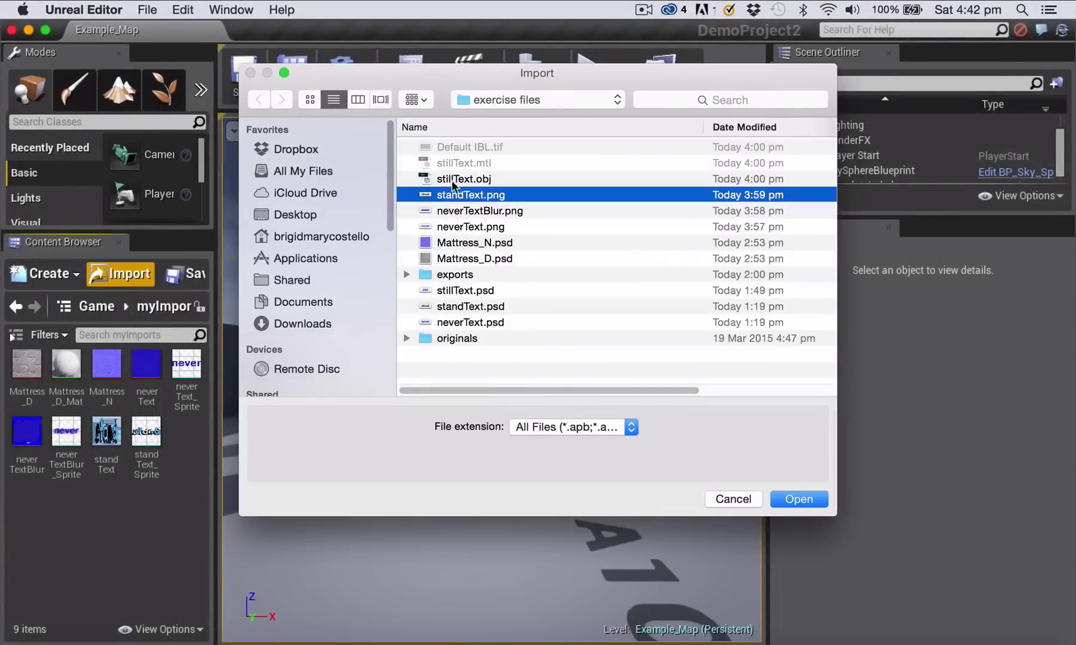
left_click(458, 179)
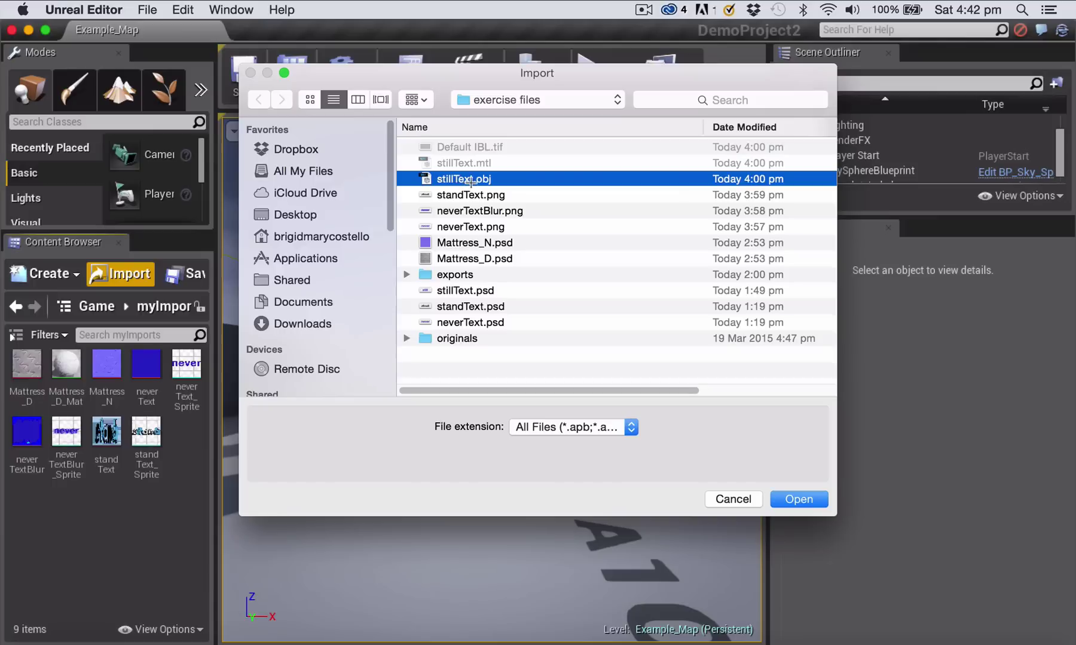
left_click(807, 498)
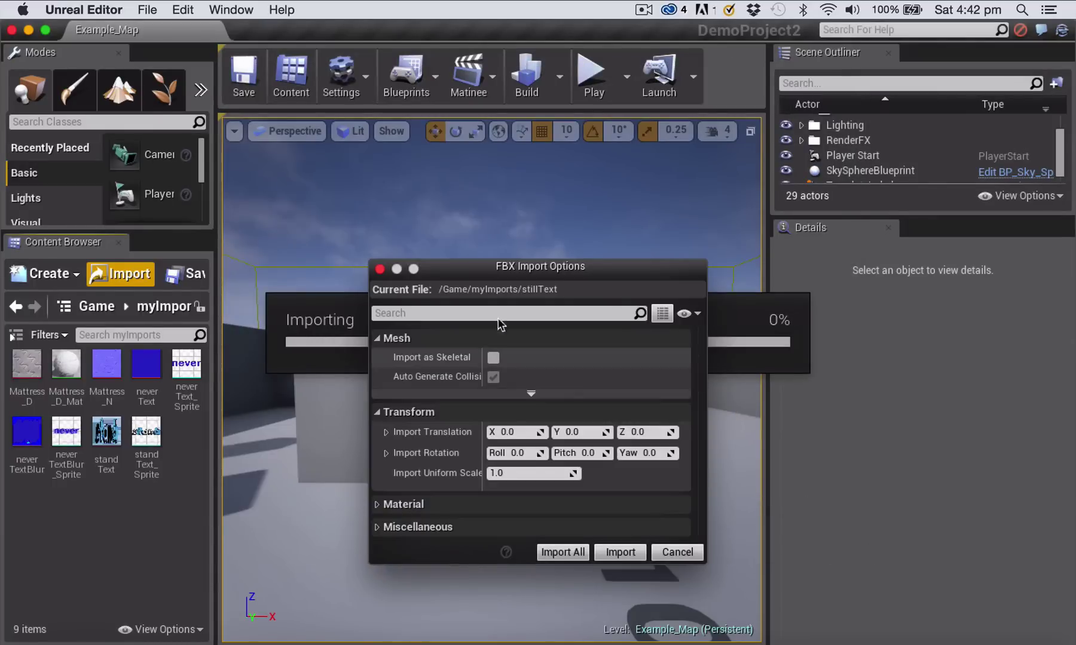
left_click_drag(569, 269, 570, 179)
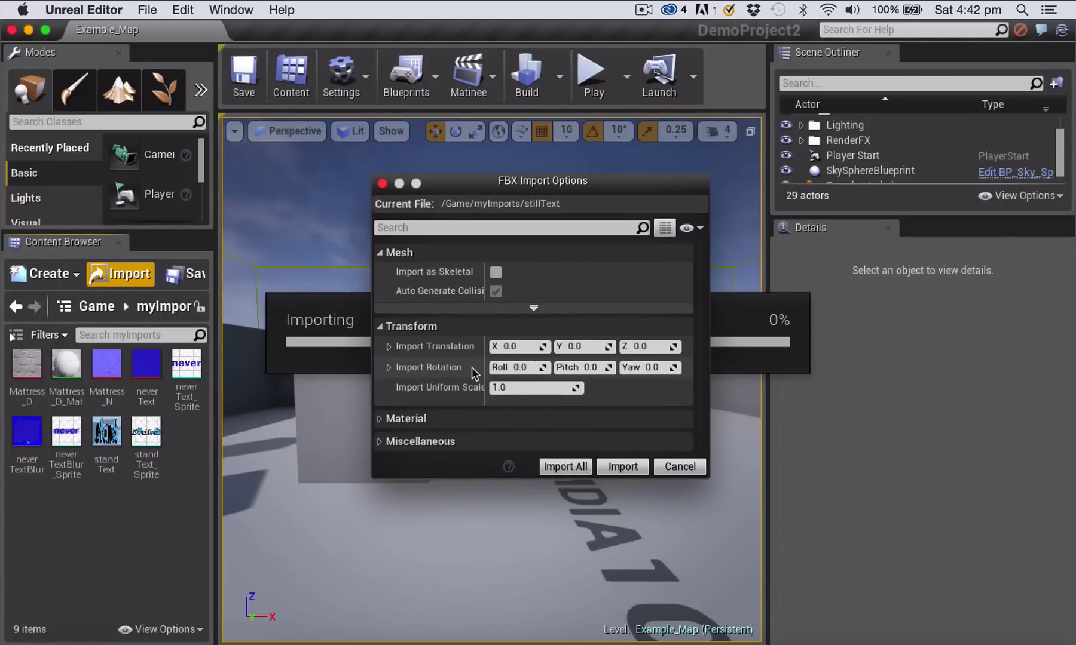
left_click(530, 368)
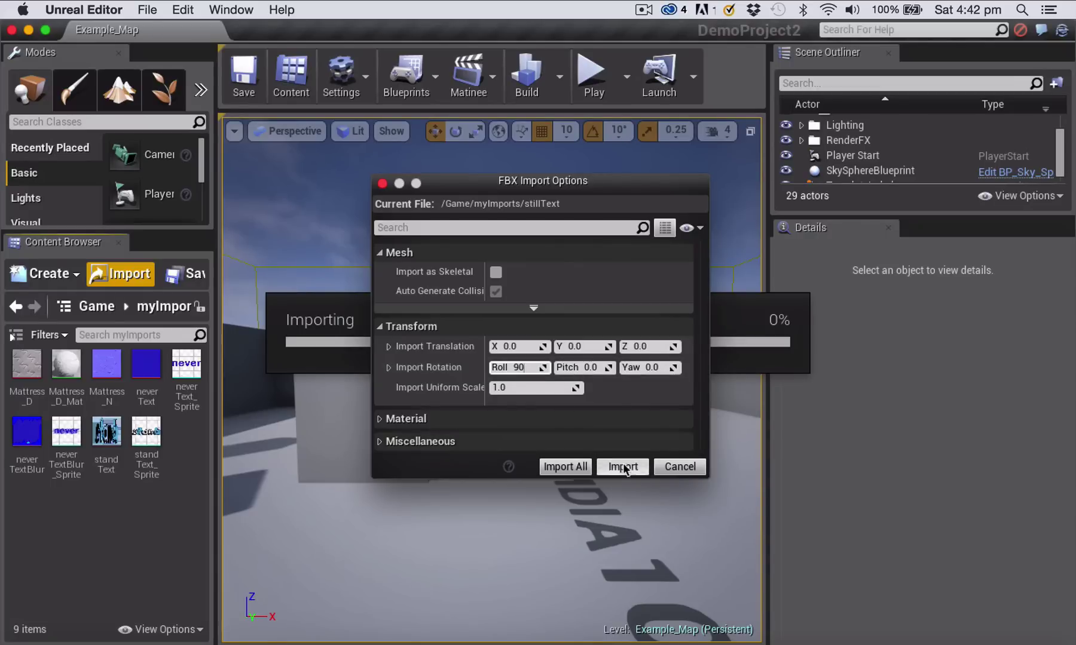
key("Return")
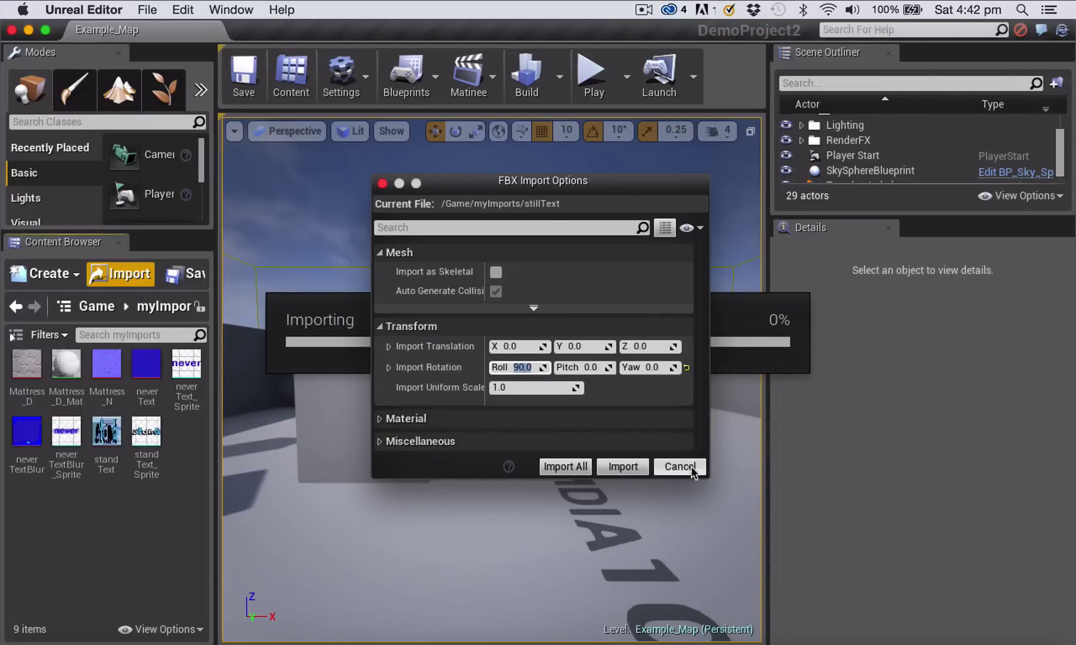
left_click(623, 467)
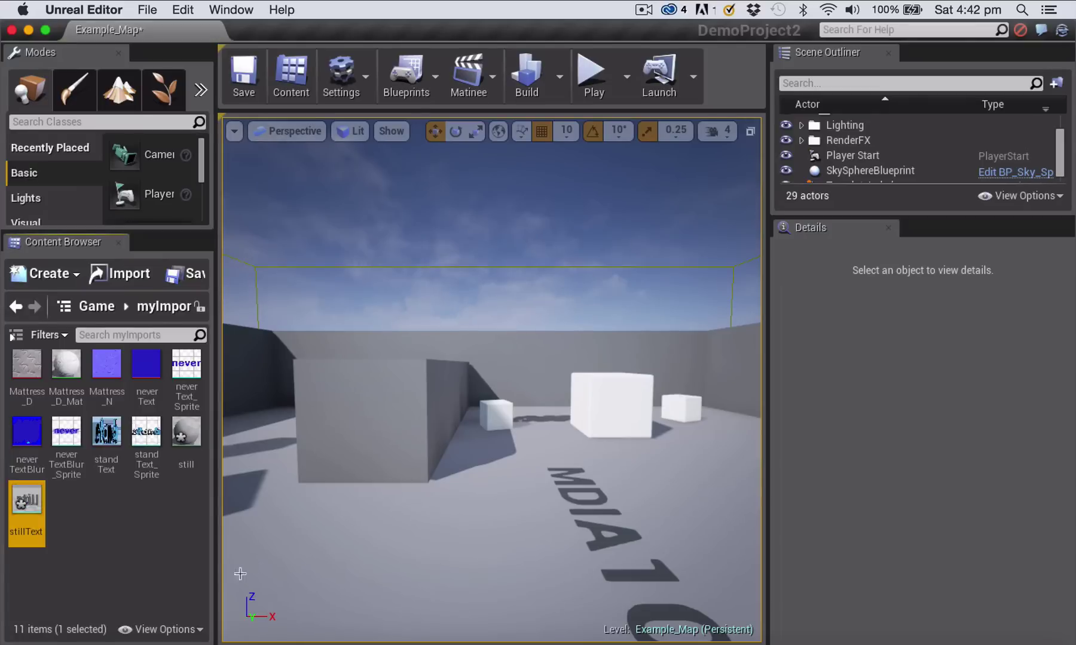
Step: Save the newly imported still and stillText assets with Save Selected
mouse_move(36, 515)
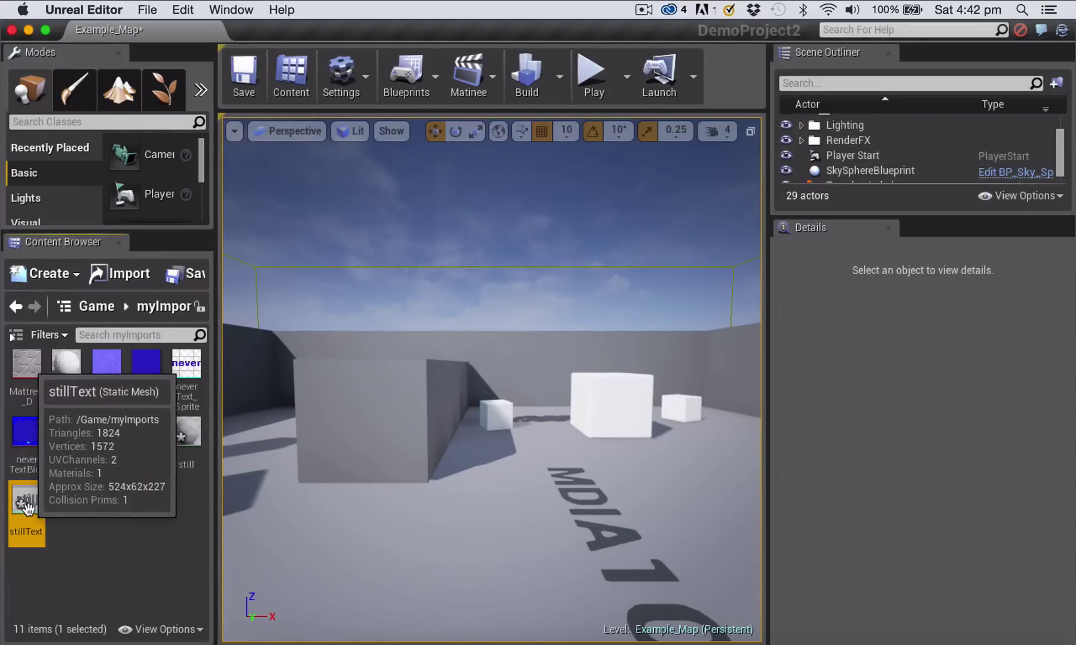
mouse_move(187, 439)
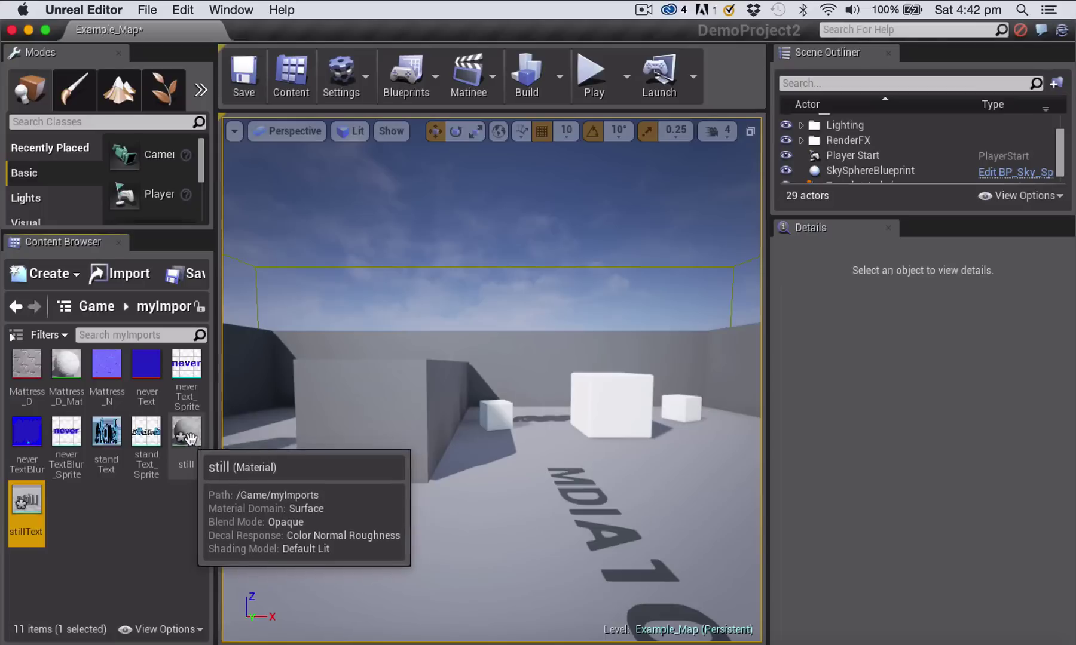
left_click(197, 284)
left_click(616, 493)
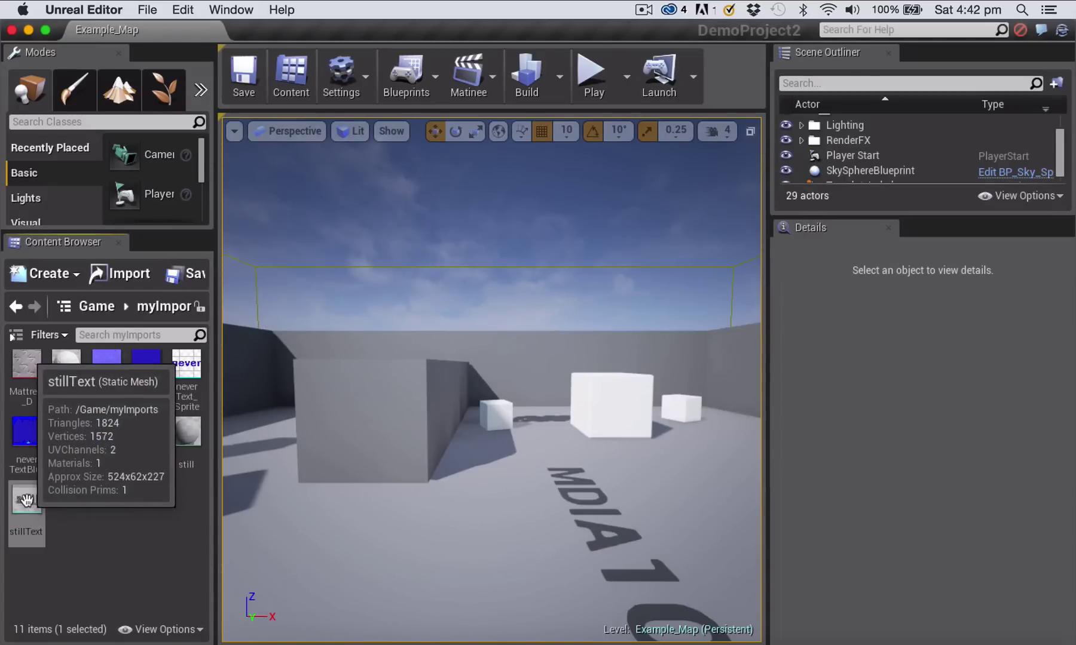
Step: Place the stillText mesh in the level and raise it to height 190
left_click_drag(27, 501, 431, 530)
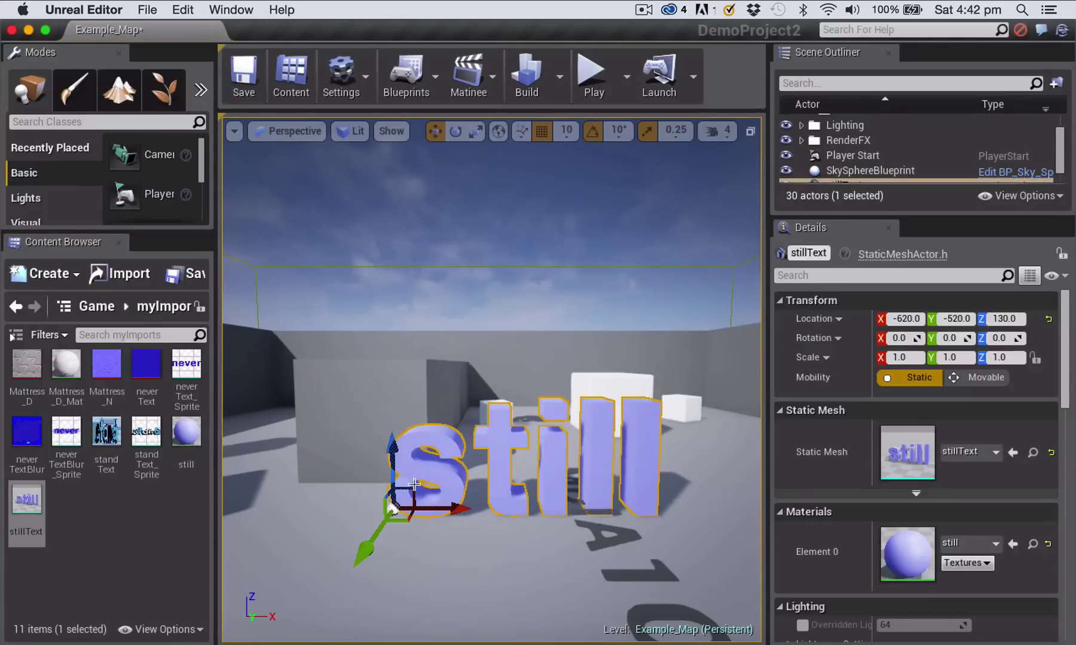
left_click_drag(393, 464, 390, 407)
left_click(437, 538)
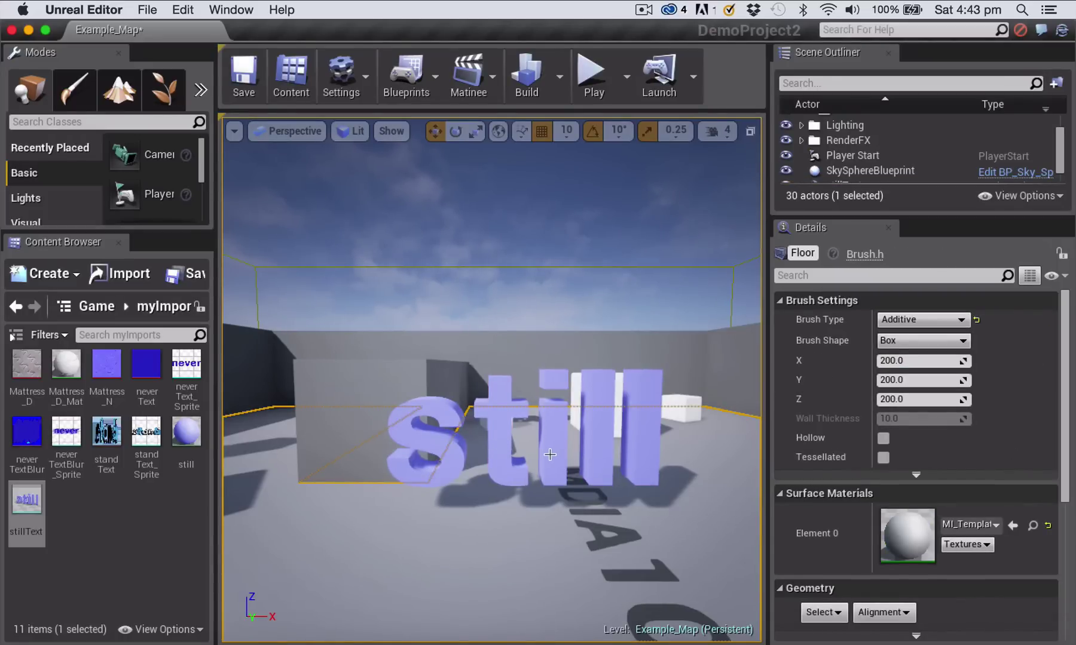
left_click(550, 454)
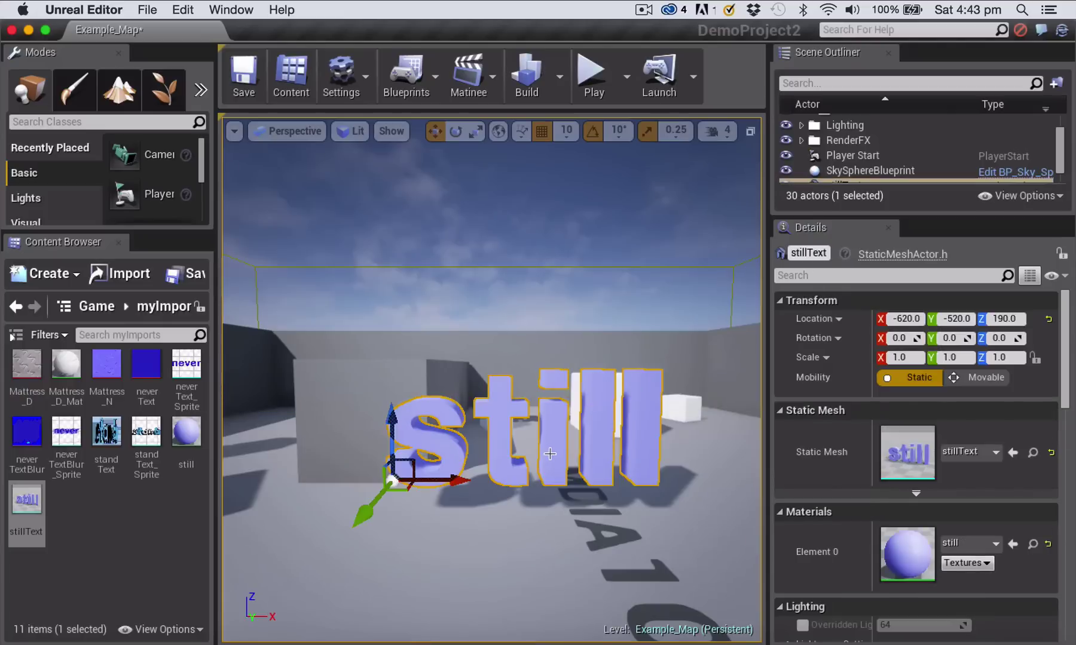
left_click(612, 547)
left_click(608, 567)
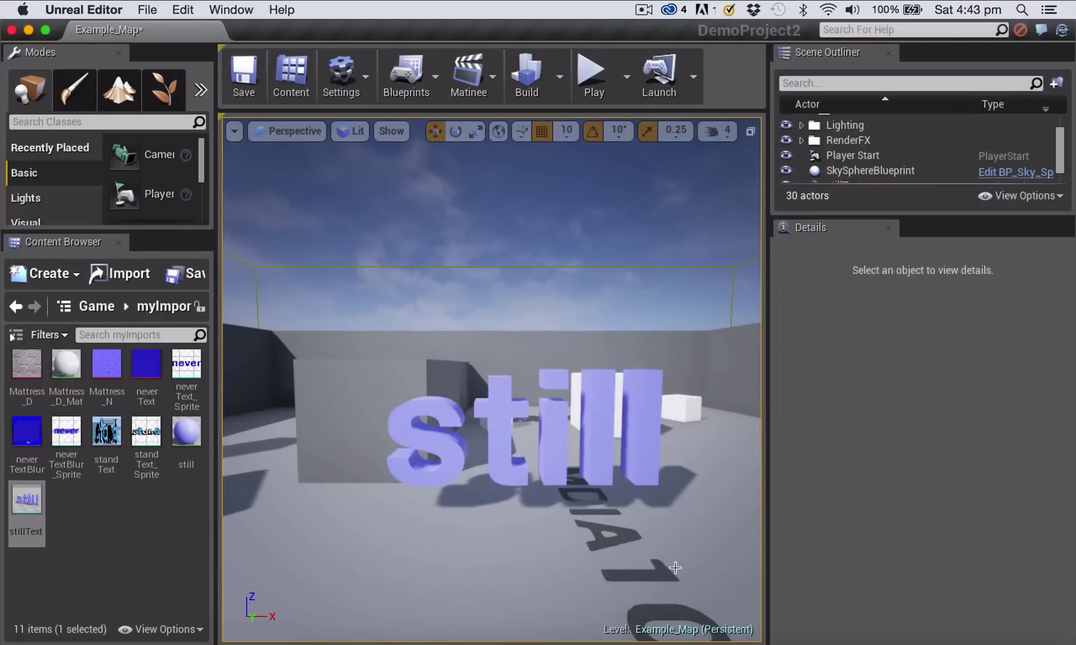
left_click_drag(675, 569, 630, 577)
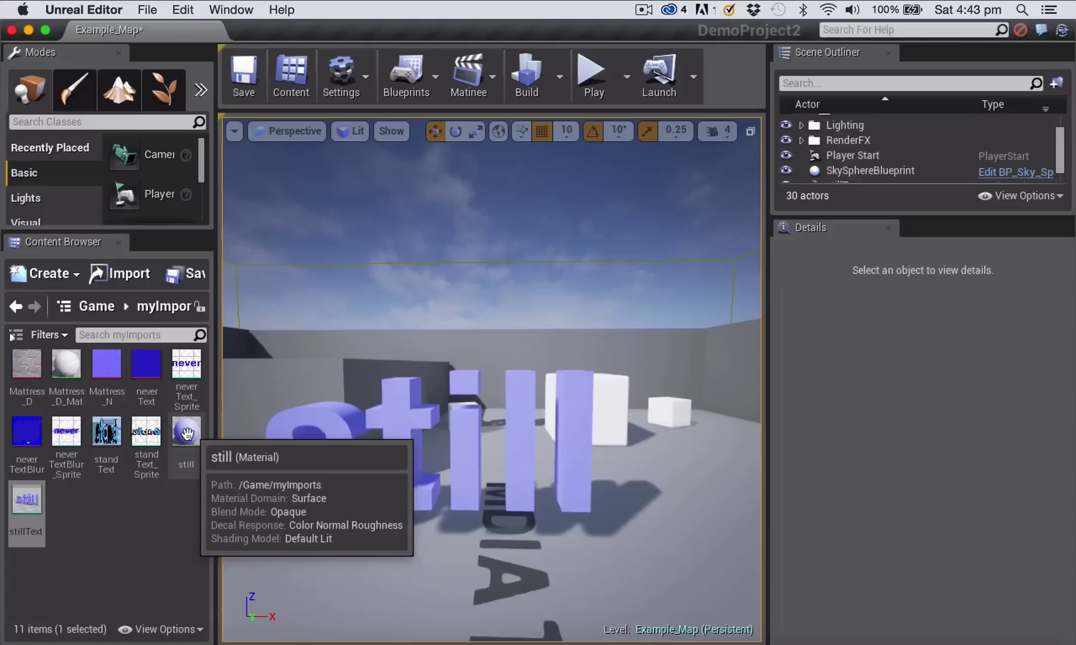